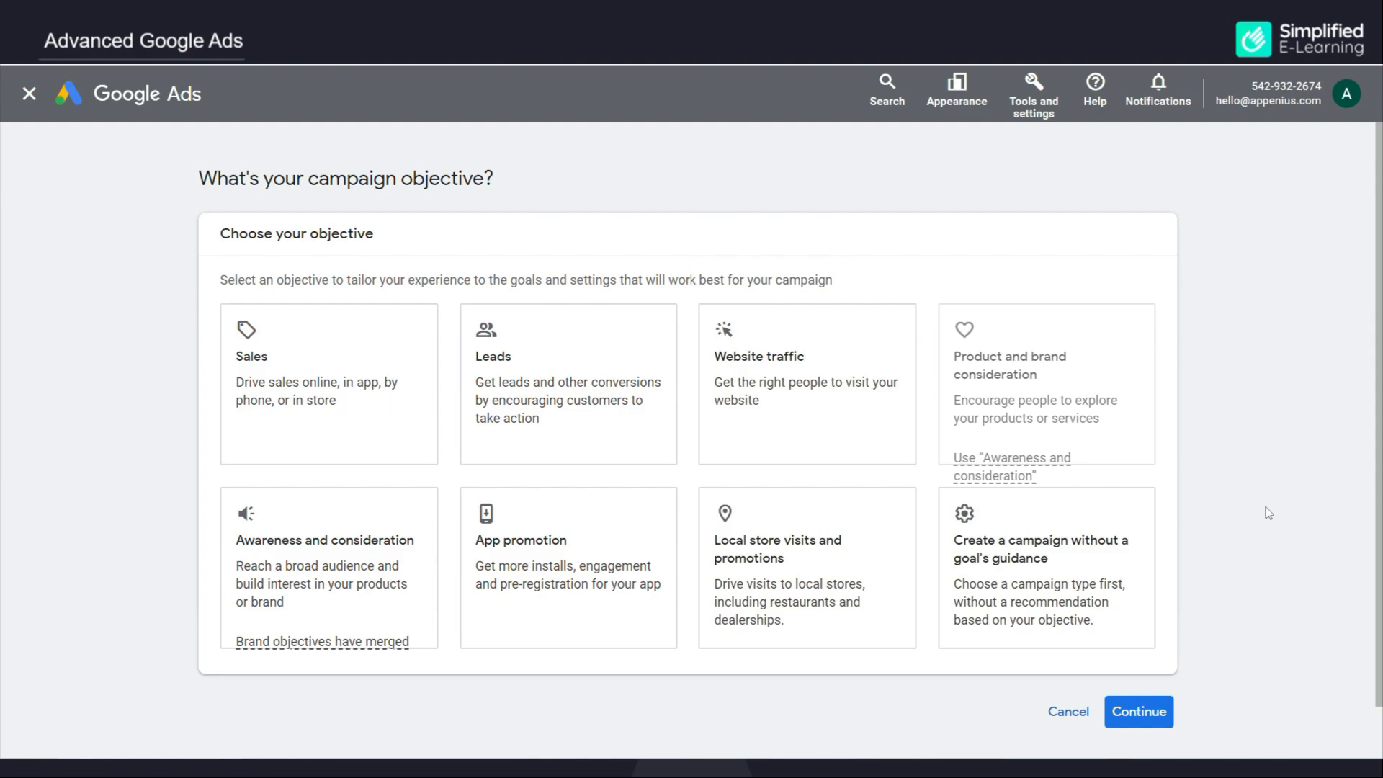
Step: Choose the Smart campaign type with no goal guidance and continue
click(1121, 567)
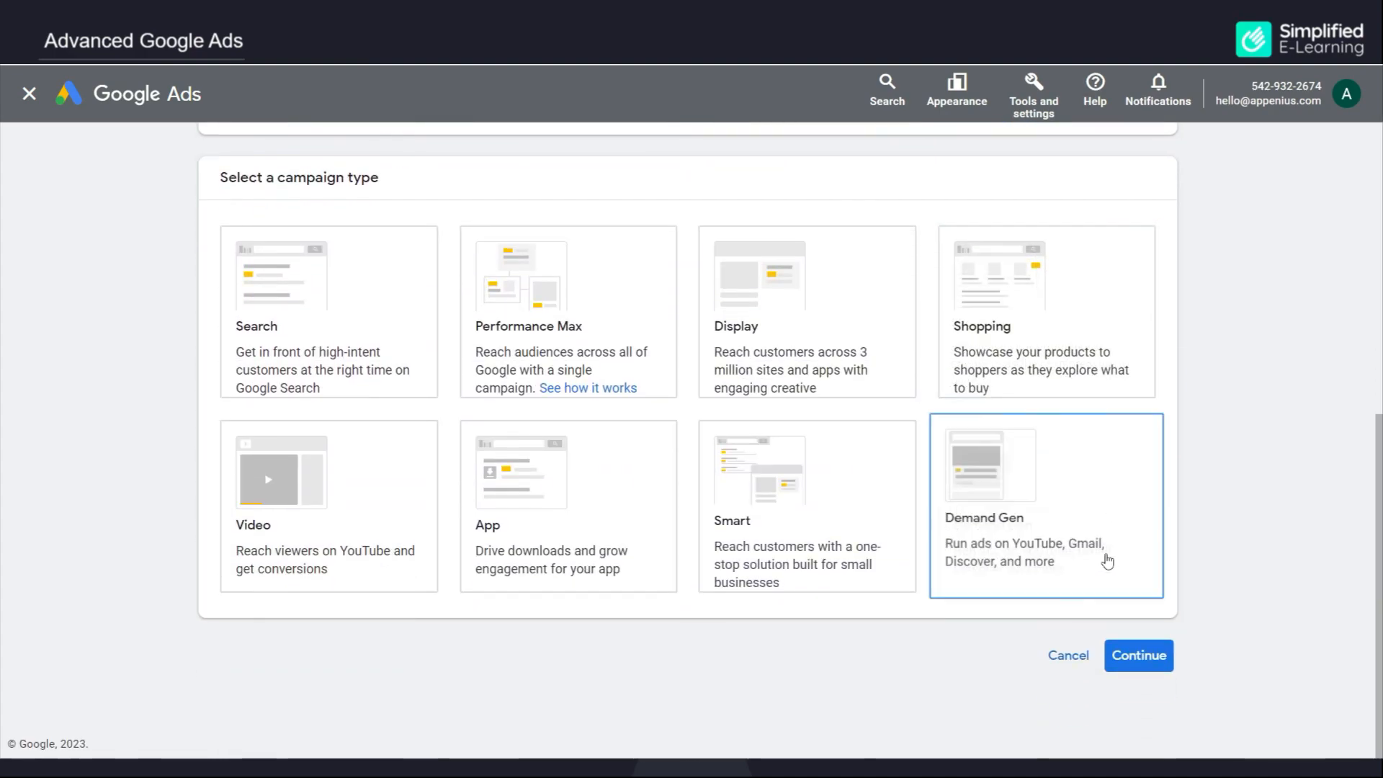
click(830, 500)
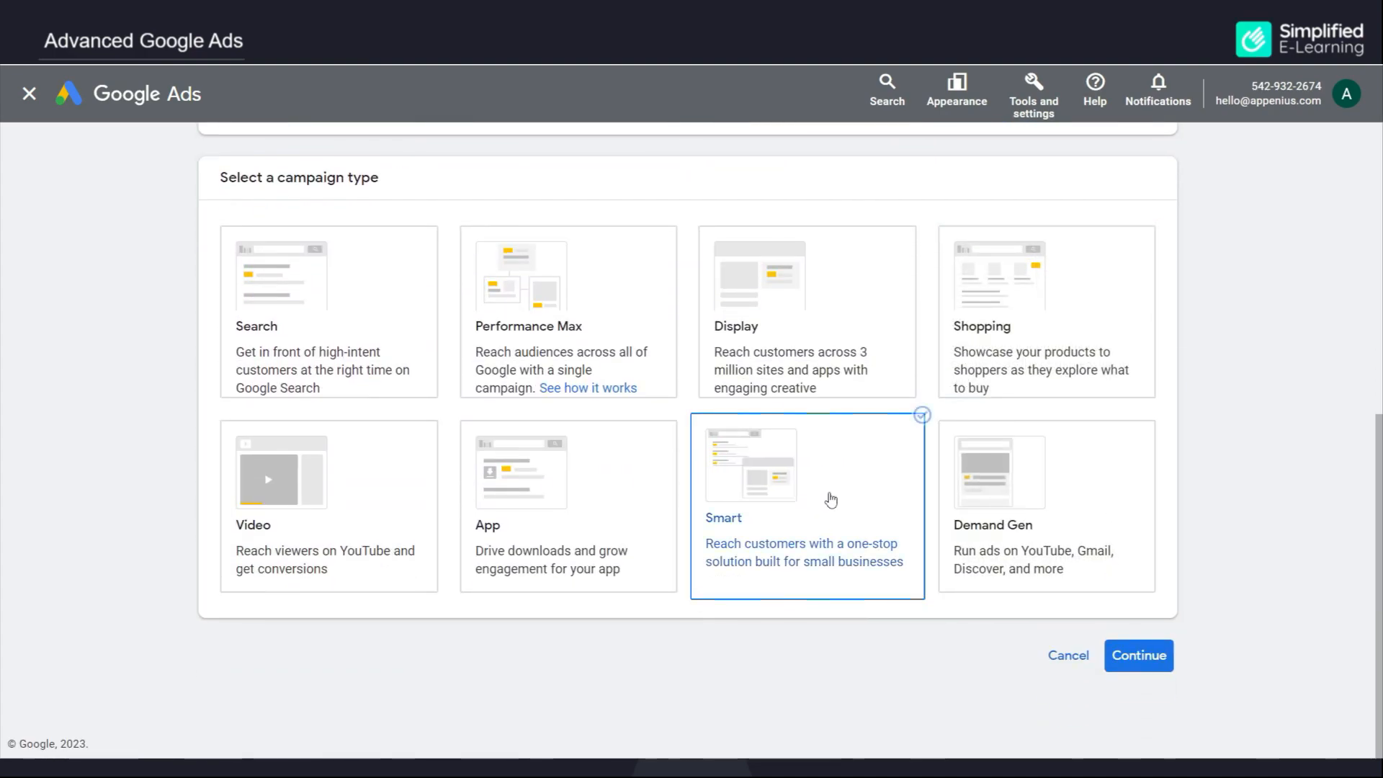
click(1130, 656)
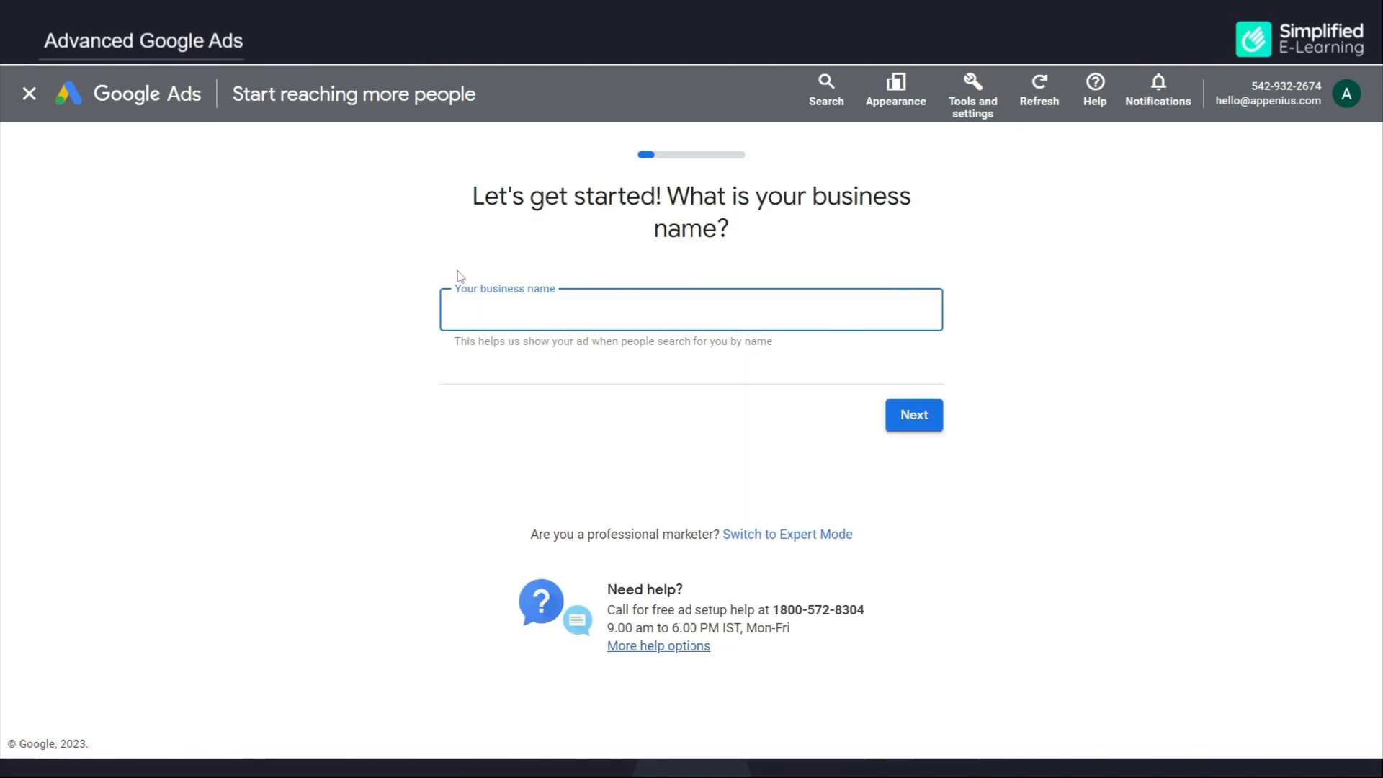
text(Appenius Technologies)
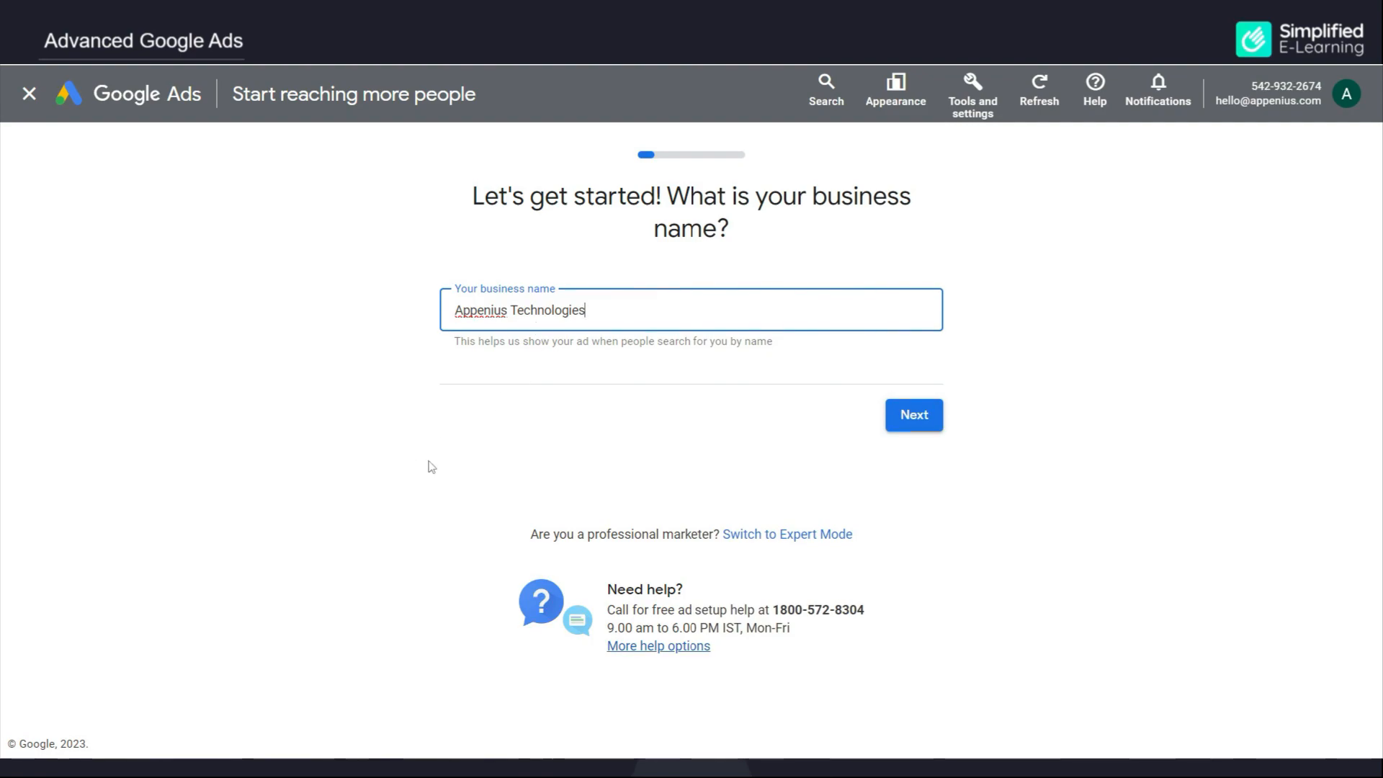
click(917, 419)
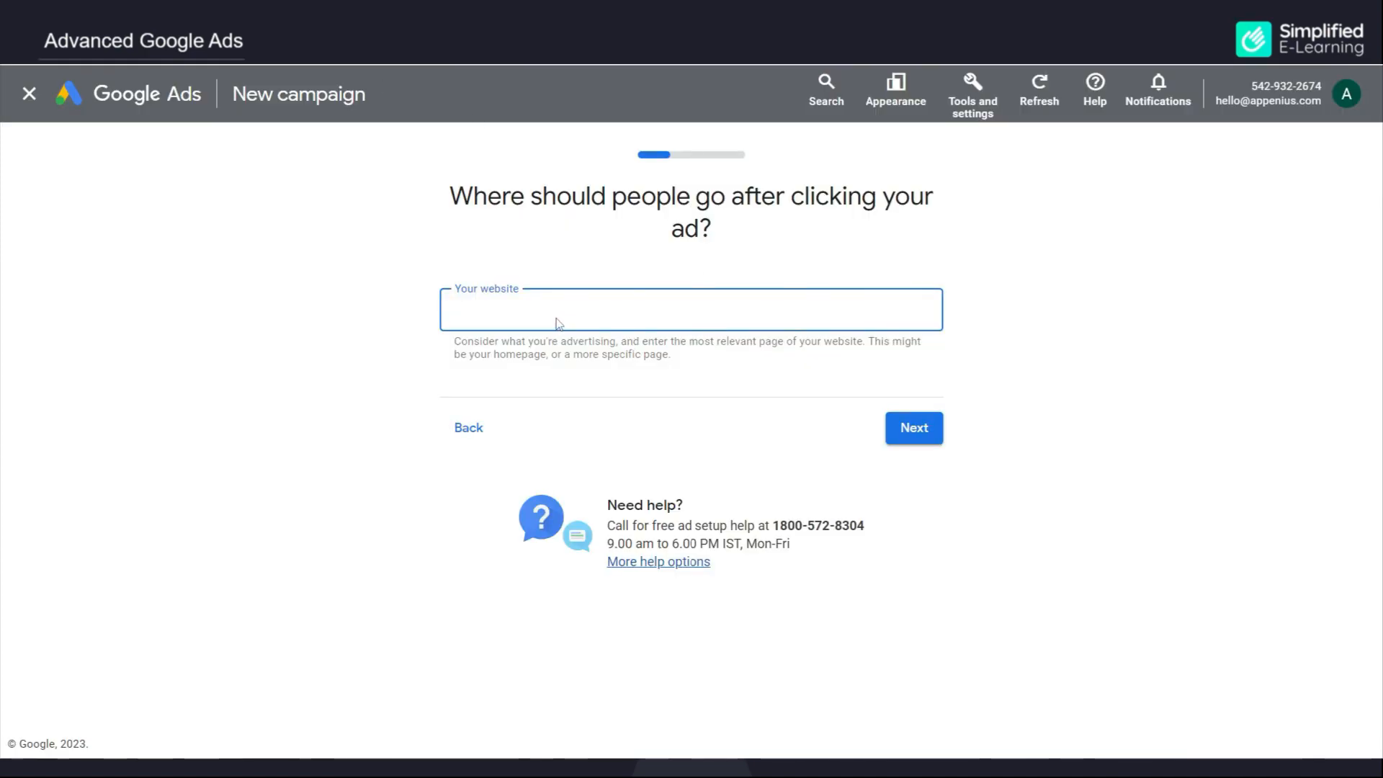
text(https://appenius.com/)
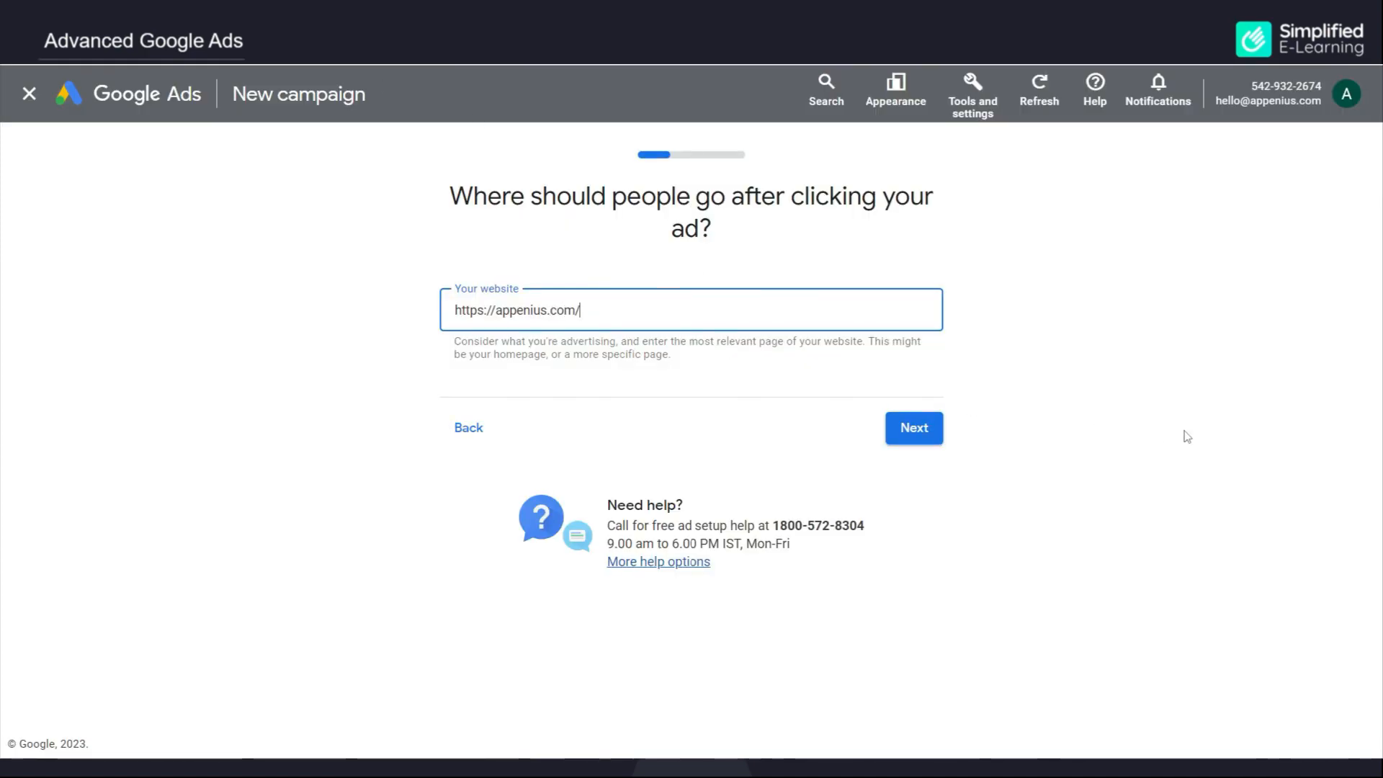
click(915, 433)
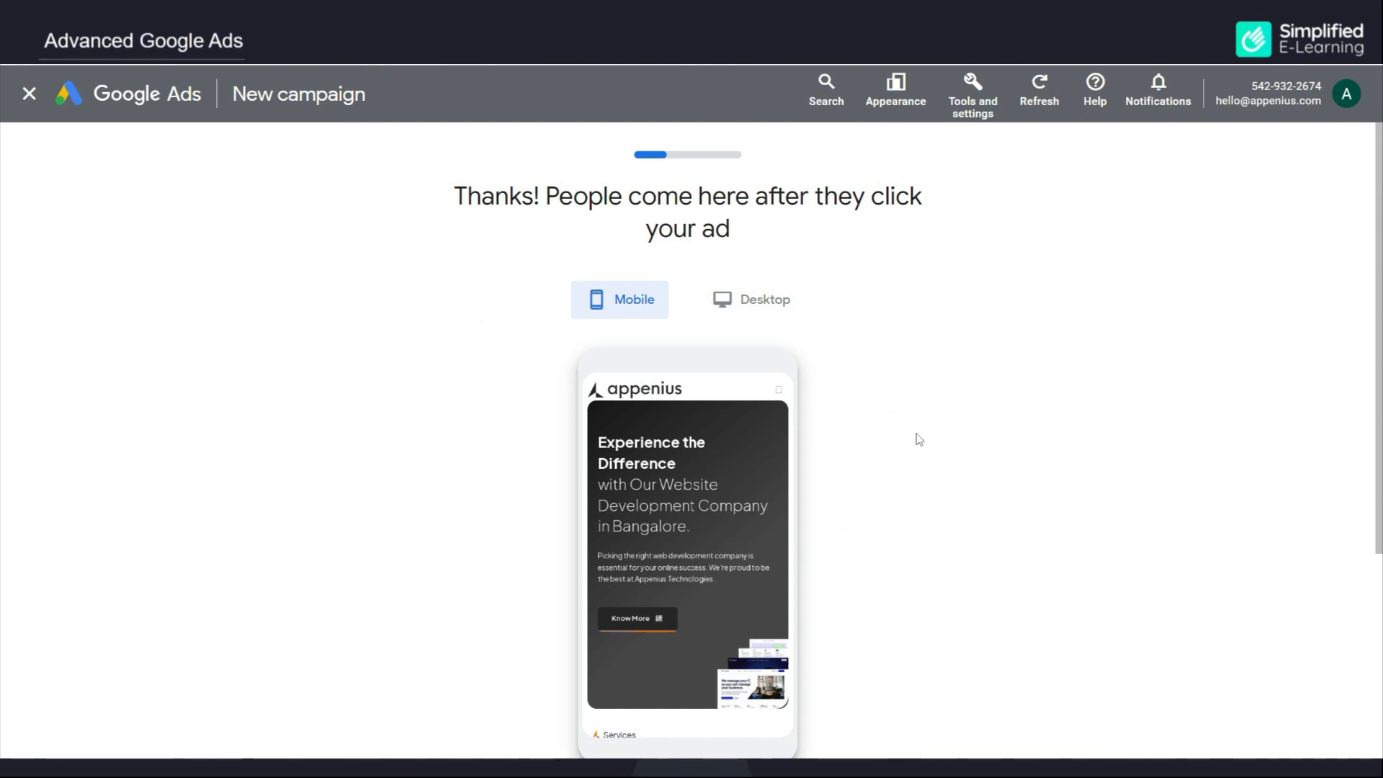
click(760, 311)
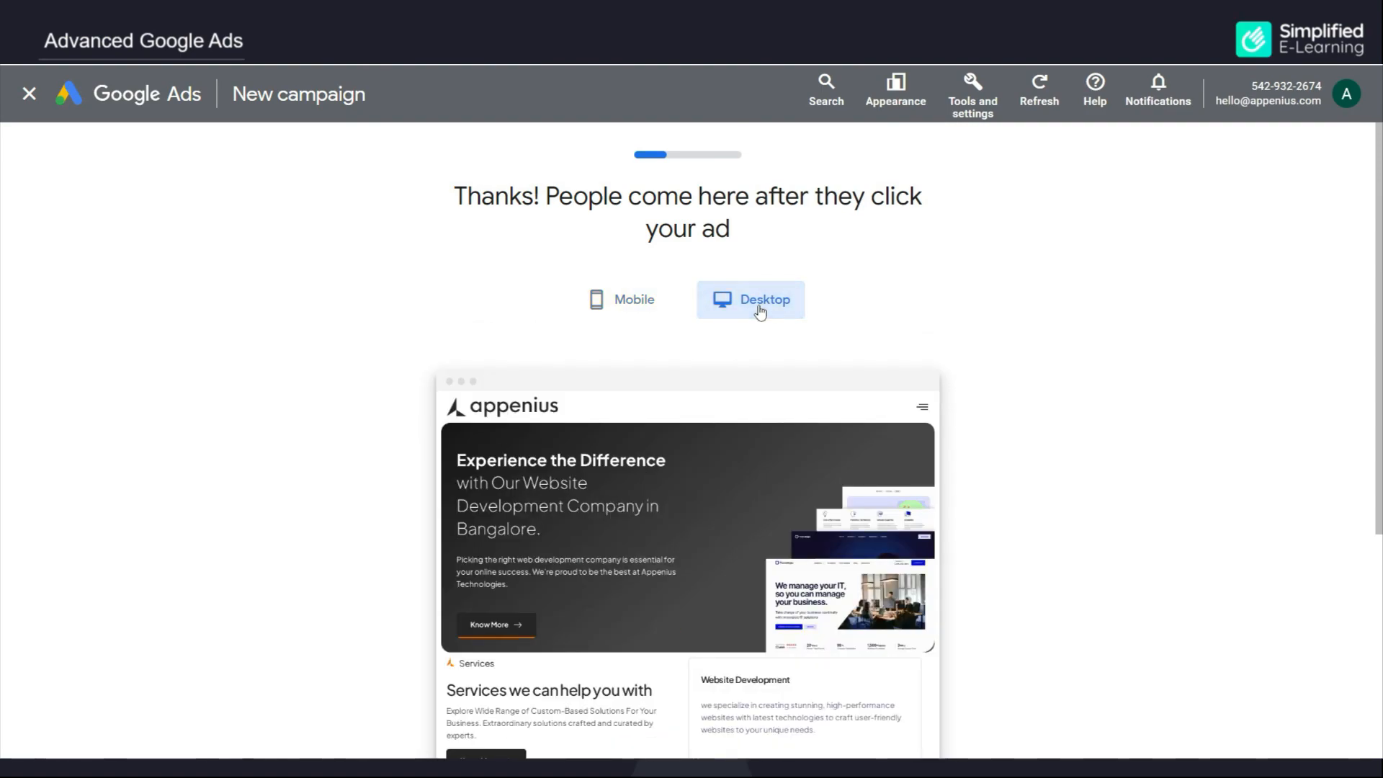
scroll(750, 393, down, 4)
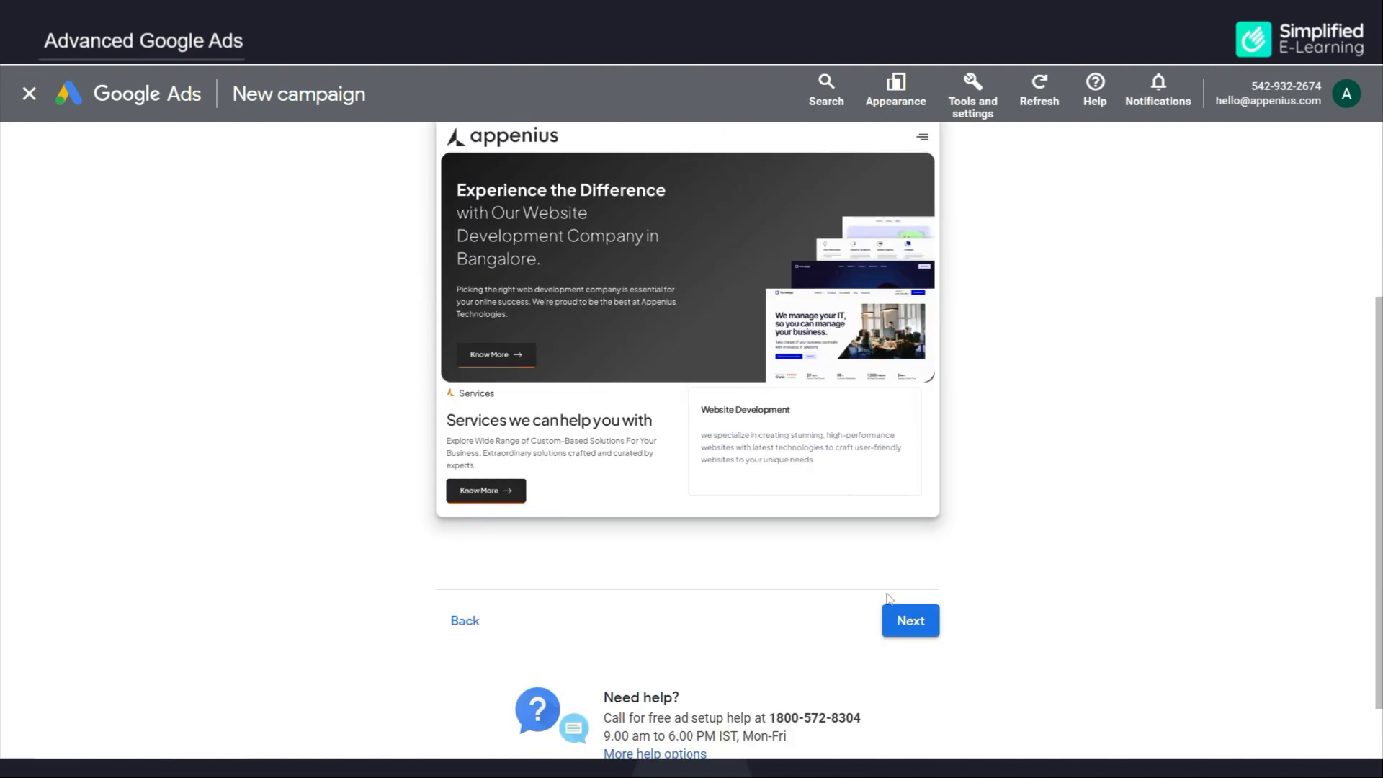
click(922, 628)
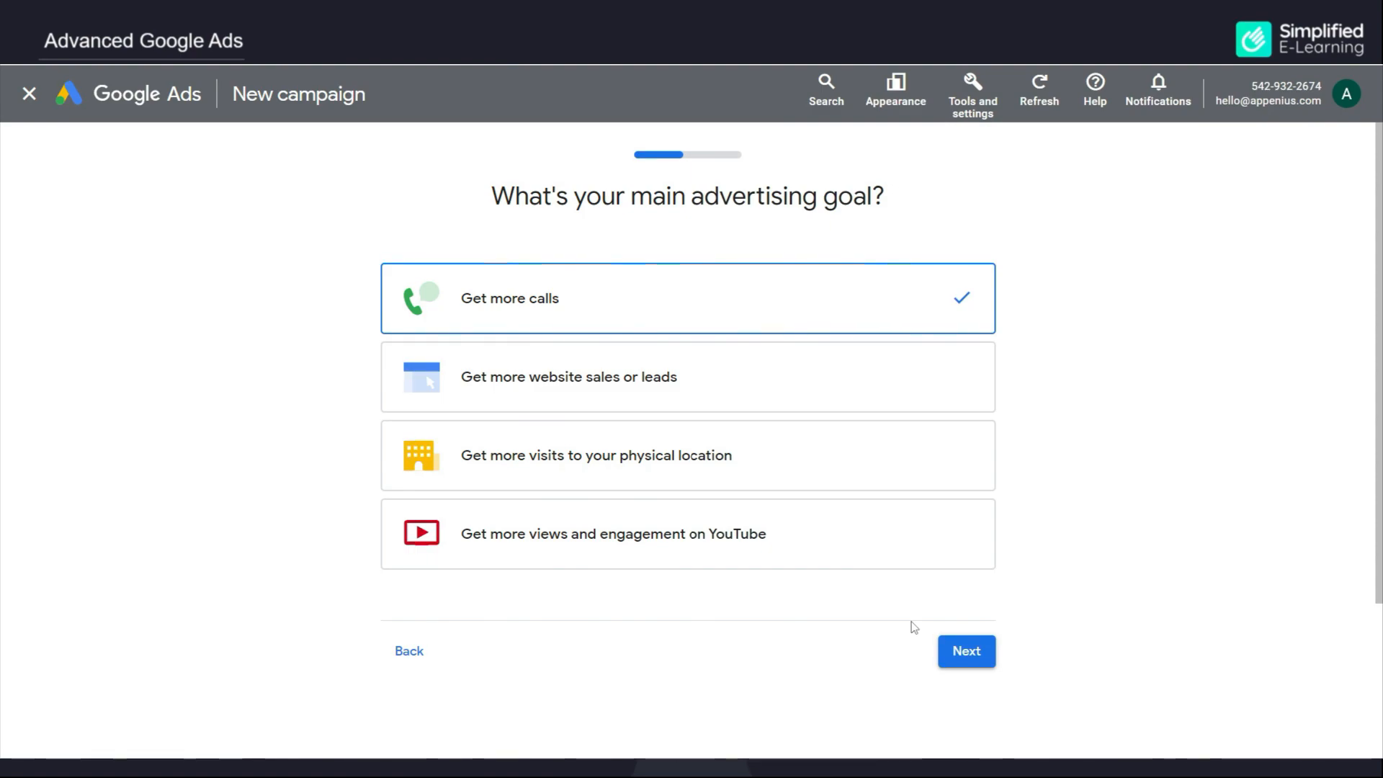
Step: Choose 'Get more website sales or leads' as the goal and skip connecting Google Analytics
click(875, 387)
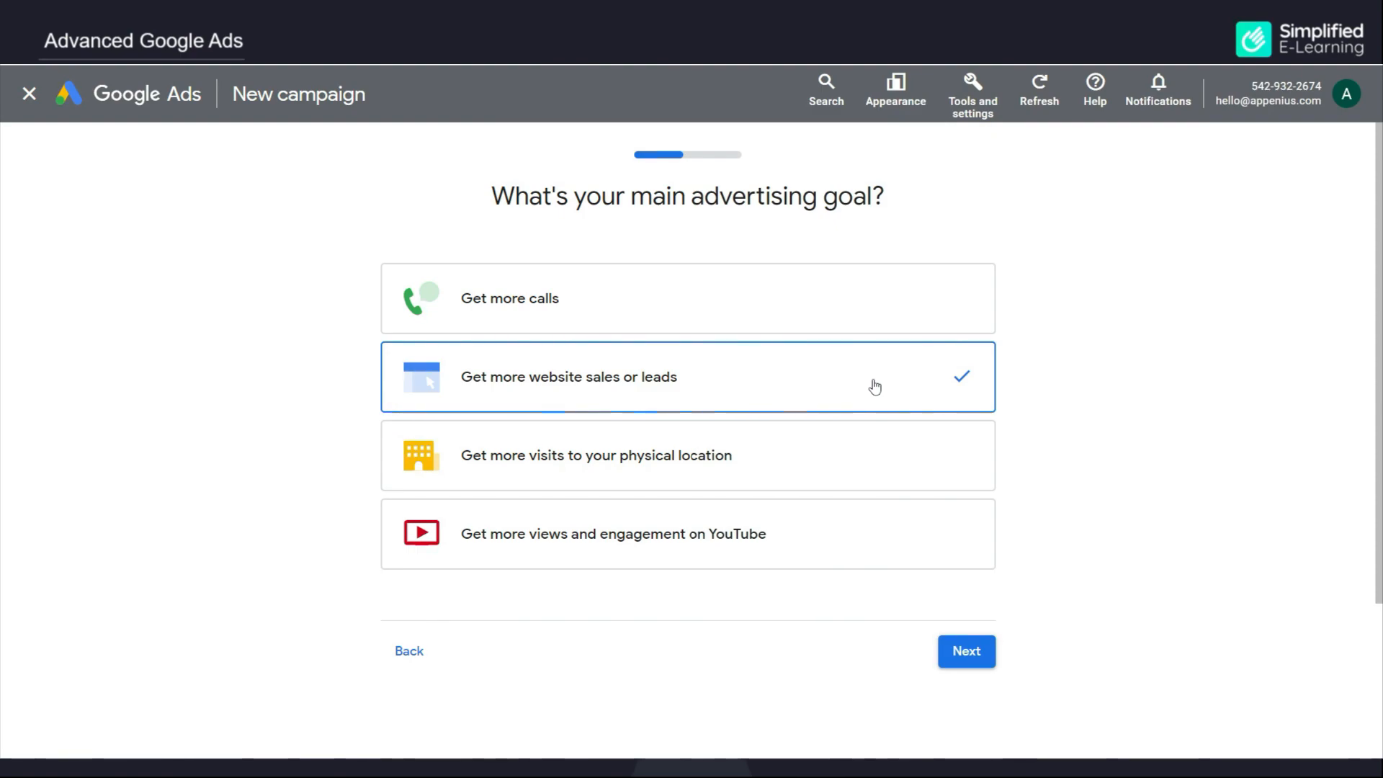
click(967, 654)
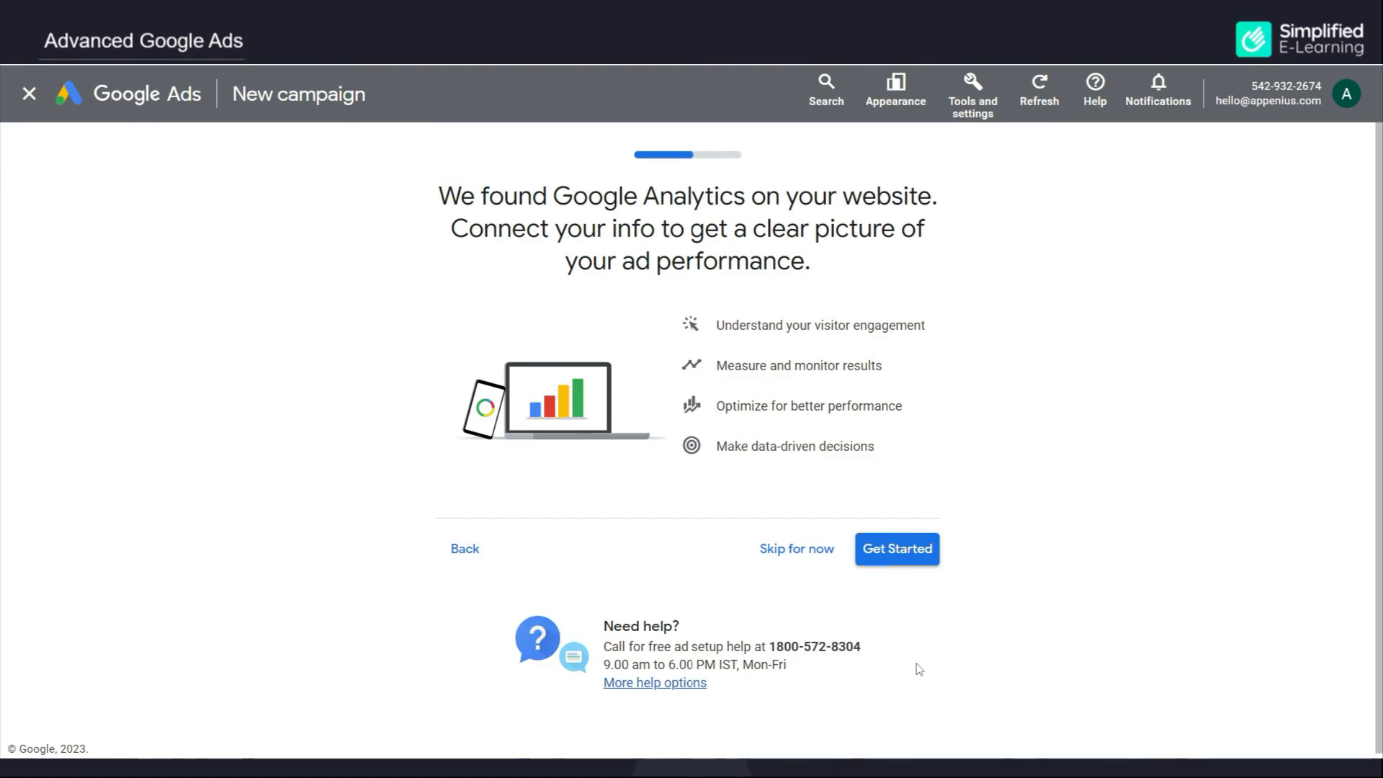
click(785, 552)
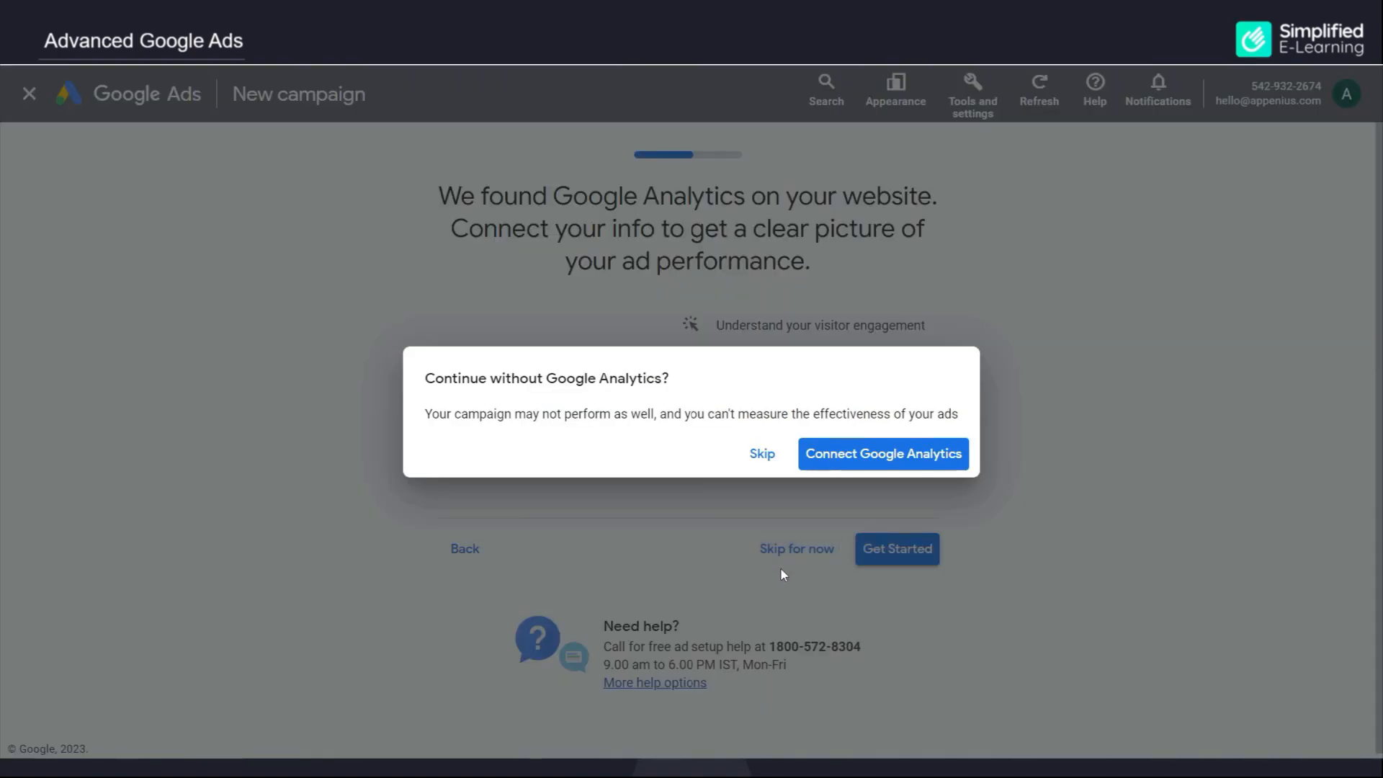
click(760, 454)
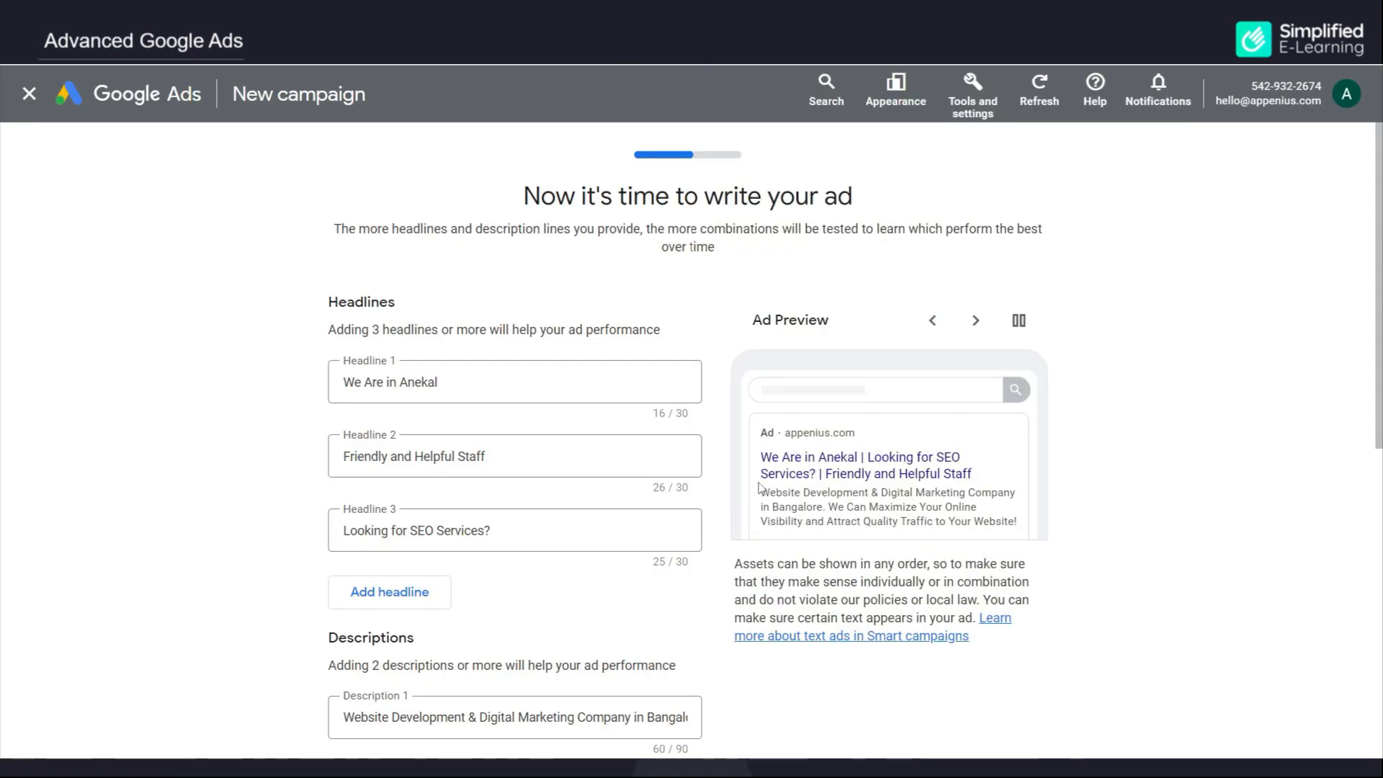
Step: Replace the first headline with a website development services headline
scroll(602, 600, down, 1)
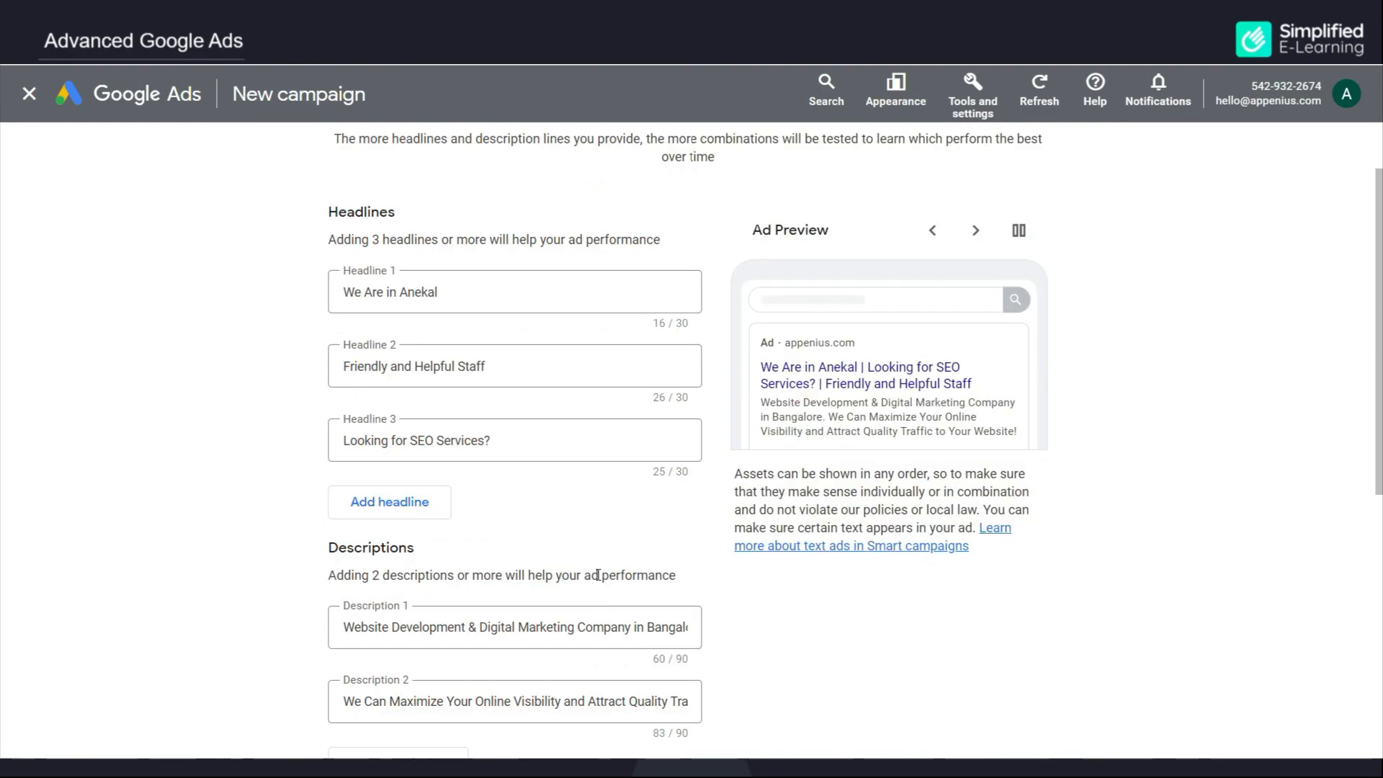
scroll(598, 575, down, 1)
scroll(598, 575, up, 1)
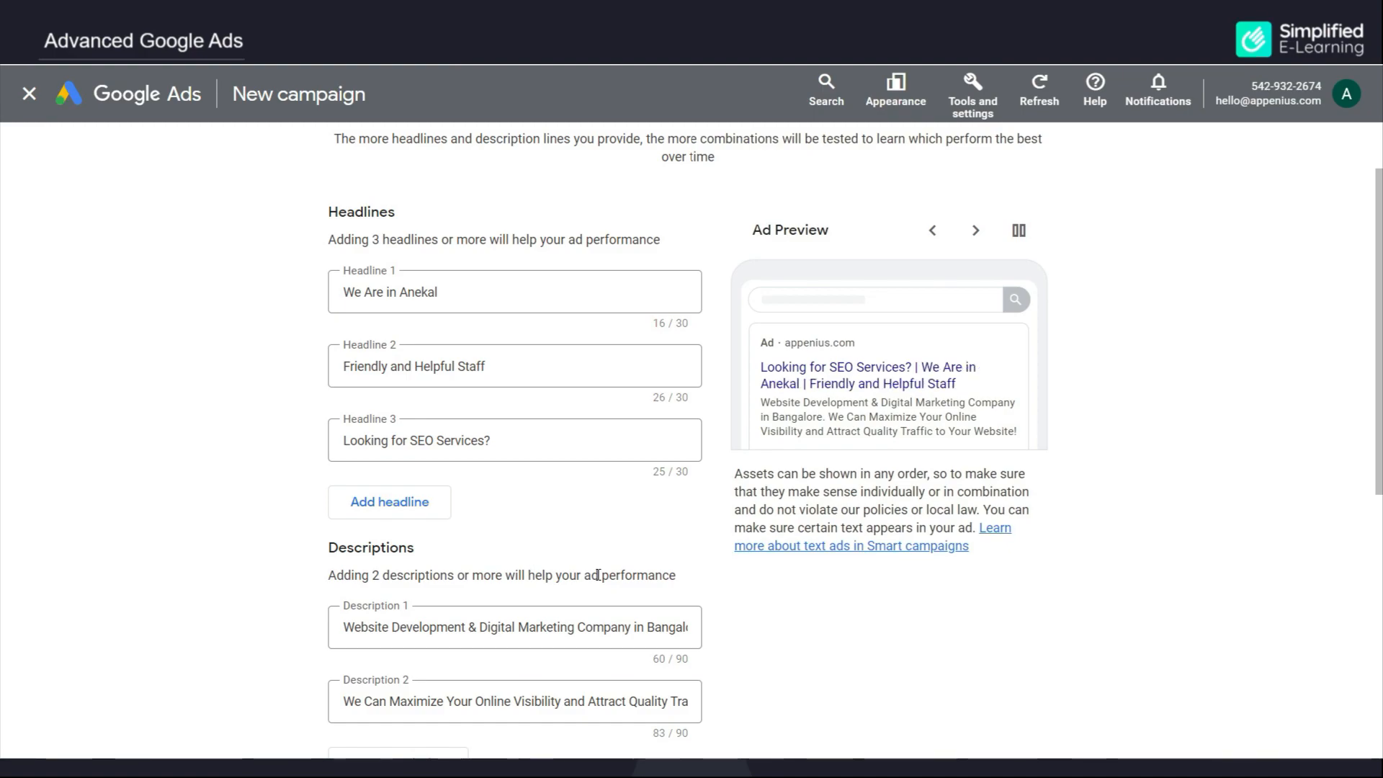
triple_click(472, 292)
text(website development services)
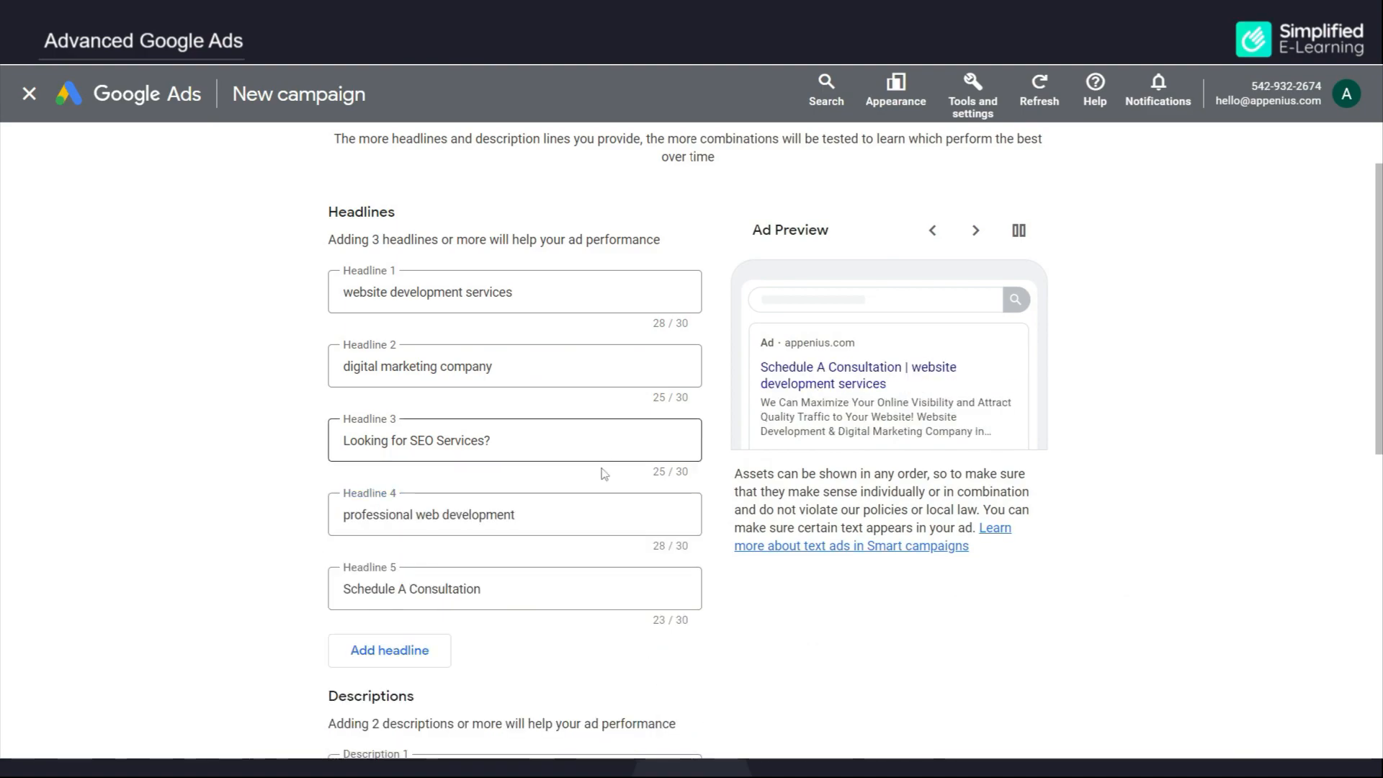
Step: Enter the business phone number for the call button and continue
scroll(577, 589, down, 3)
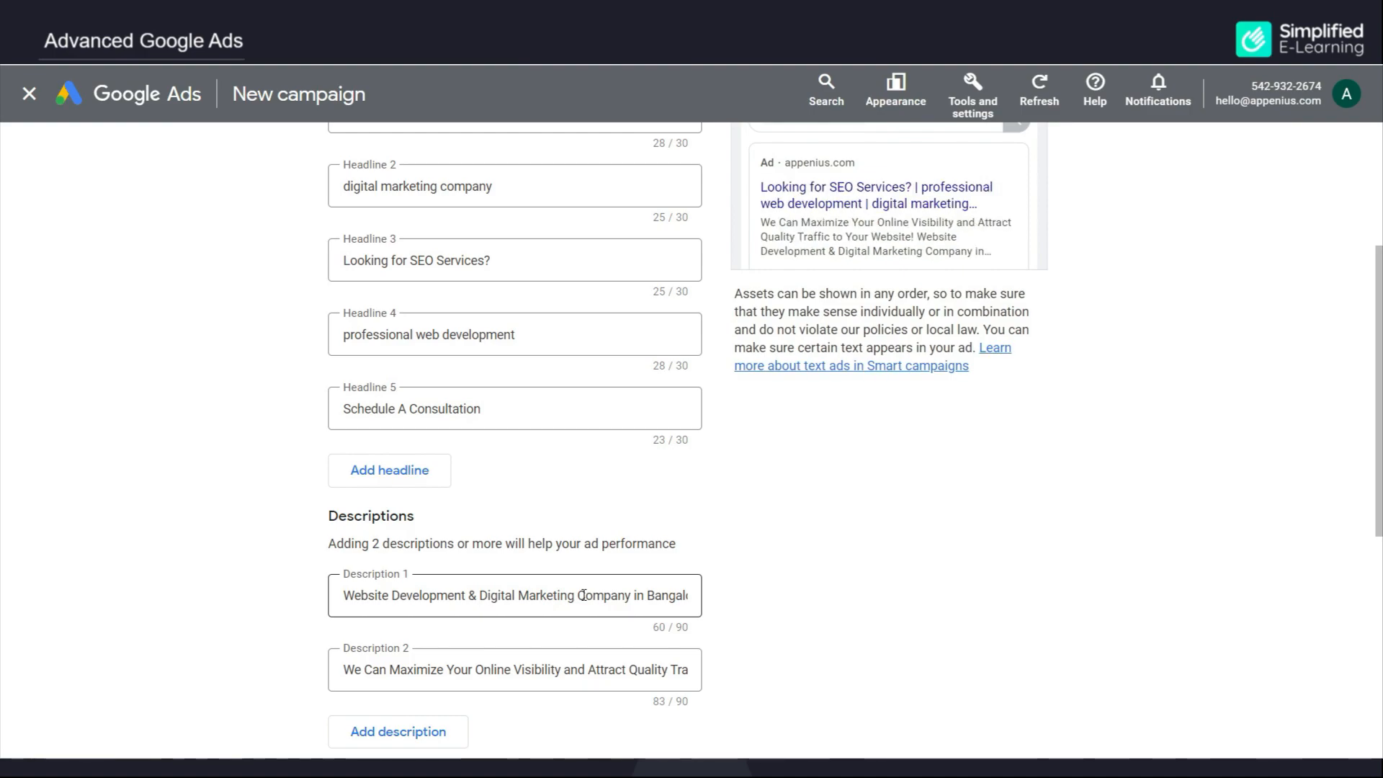
scroll(584, 595, down, 3)
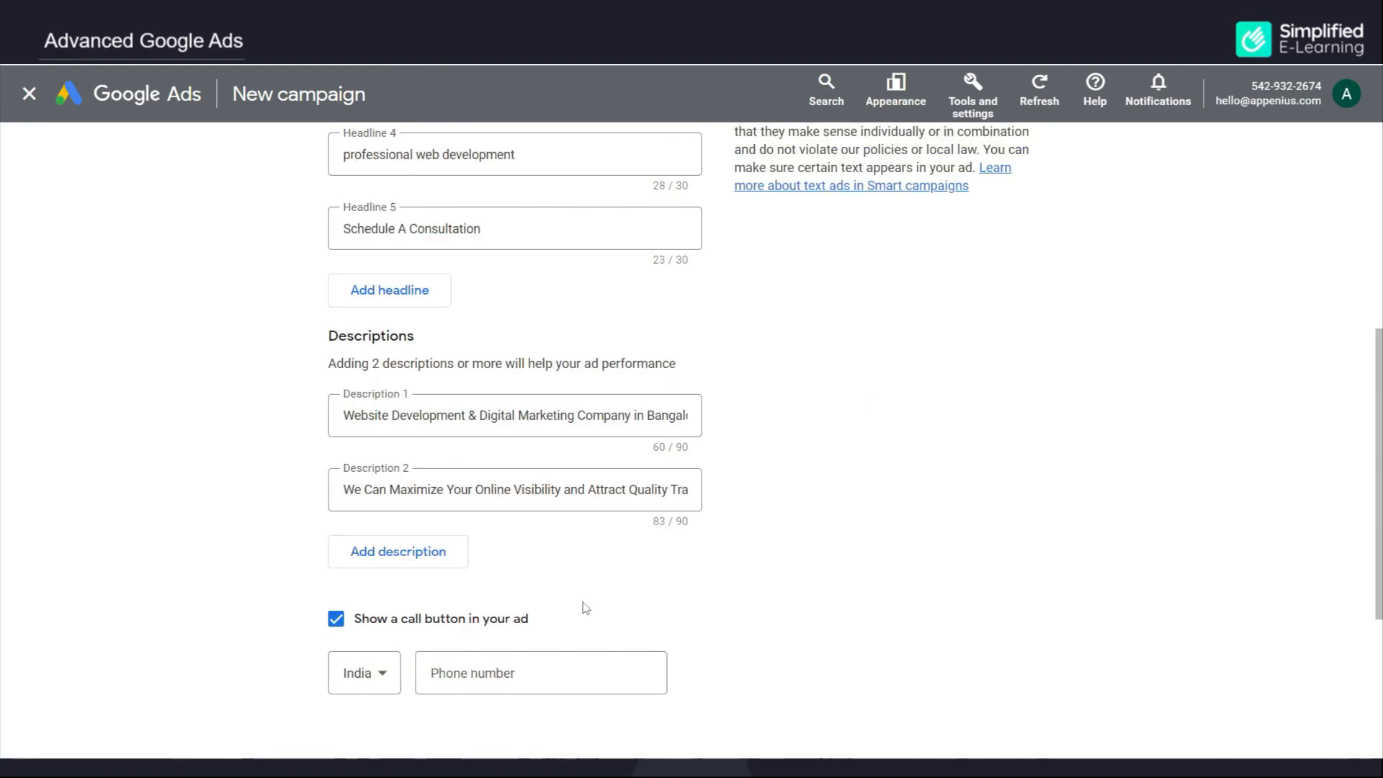
click(479, 673)
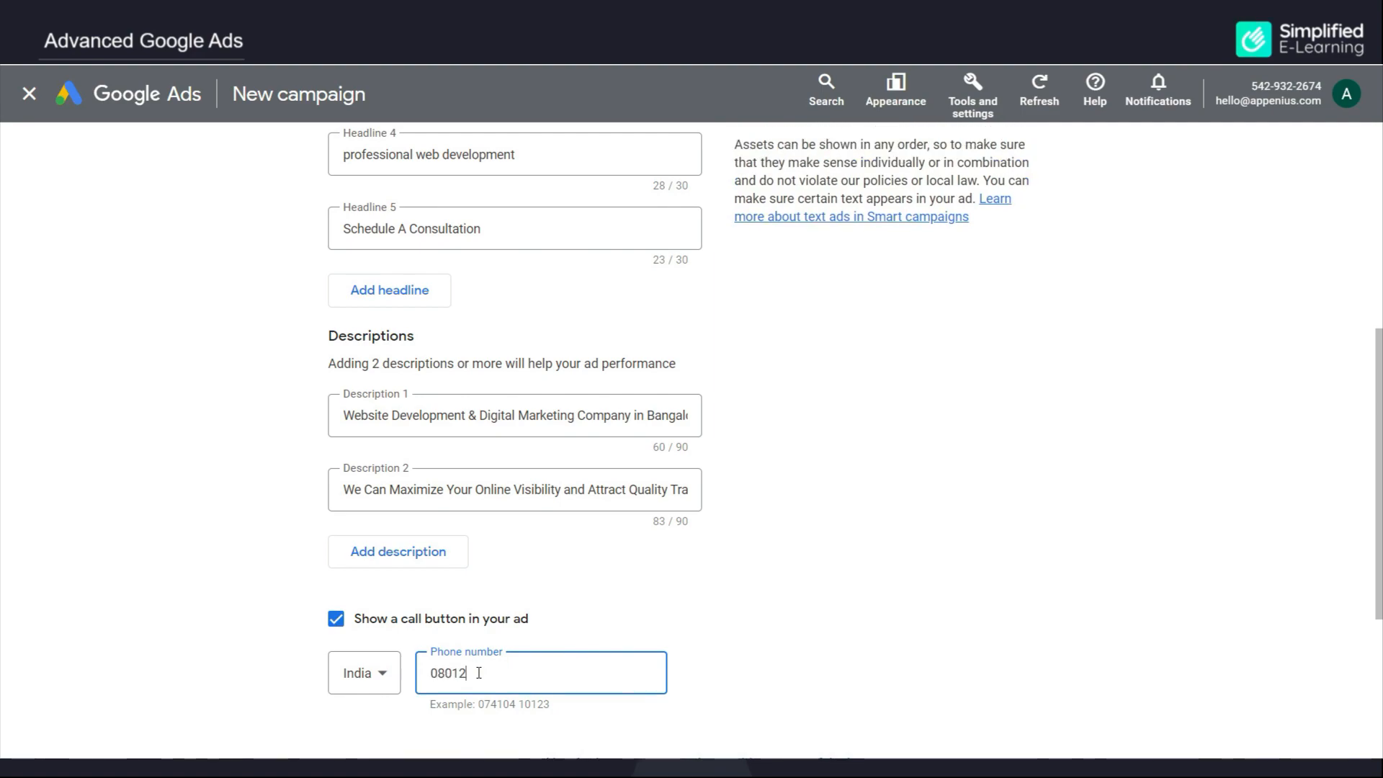
scroll(592, 640, down, 3)
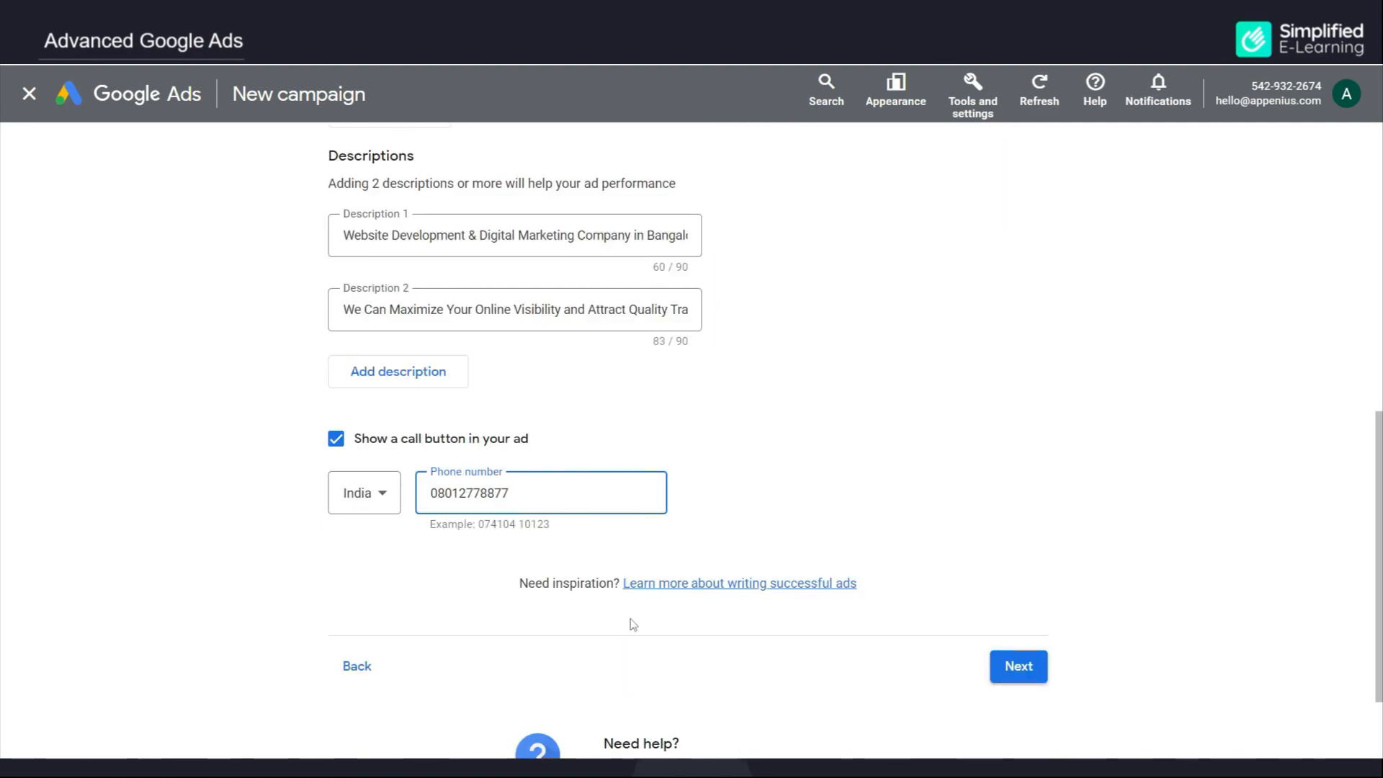
click(1018, 667)
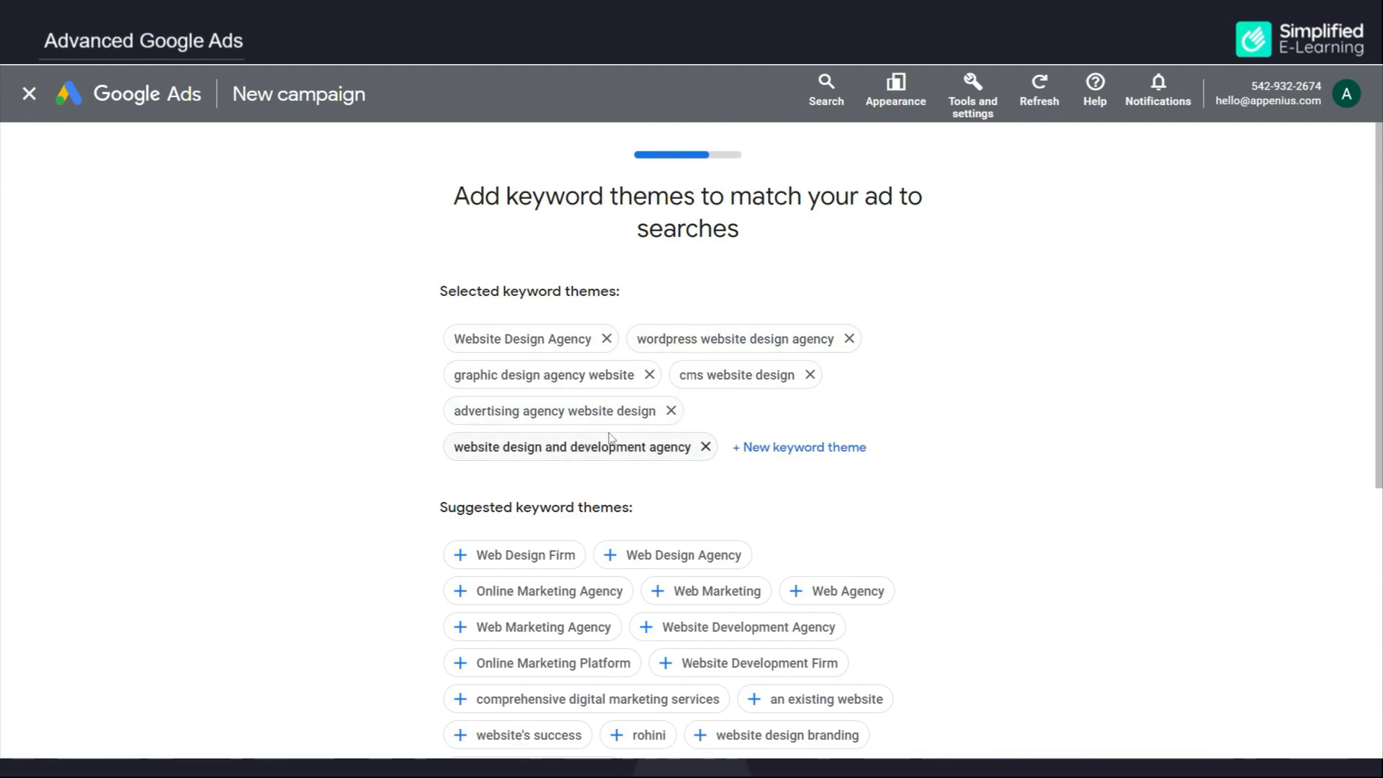
Step: Remove cms website design; add website design branding, Web Marketing Agency, Online Marketing Agency, Web Design Agency
click(810, 375)
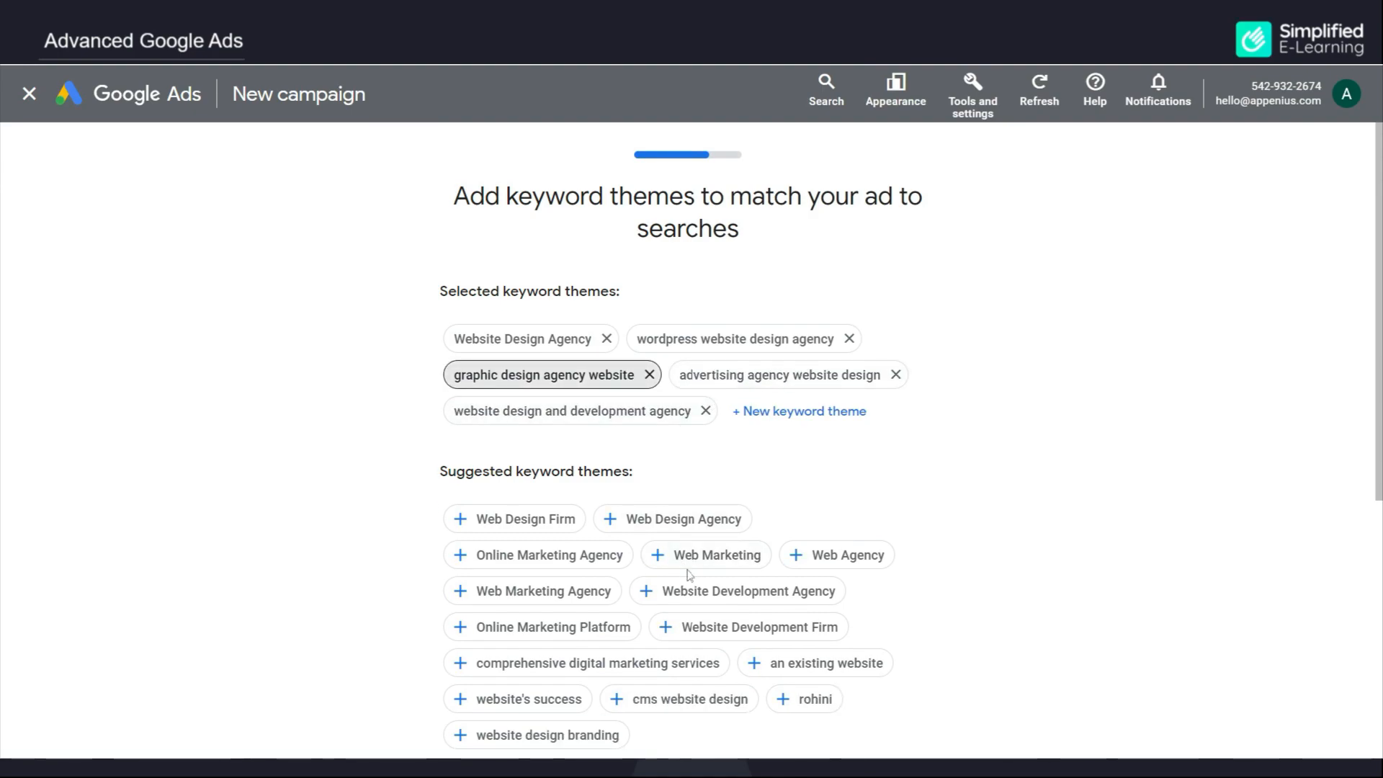
scroll(690, 575, down, 1)
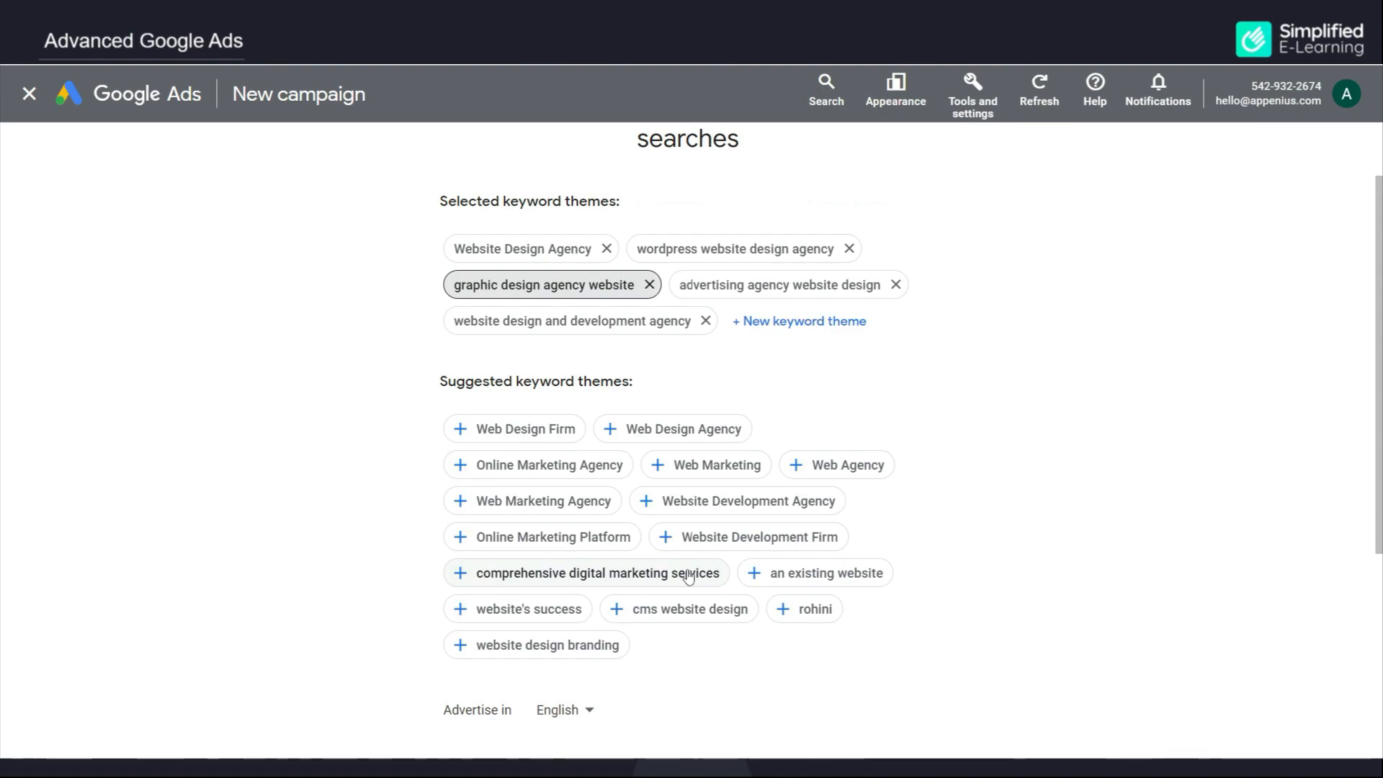
click(531, 649)
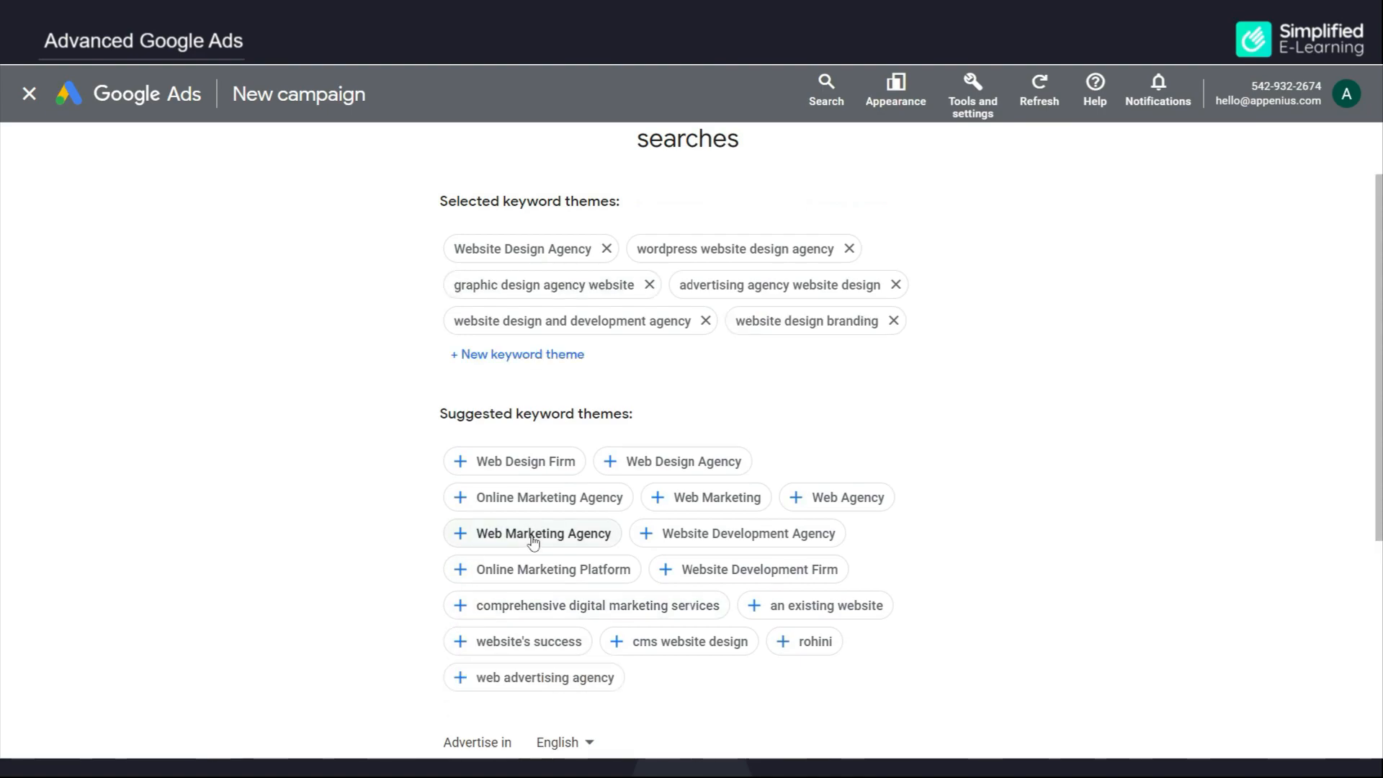
click(532, 540)
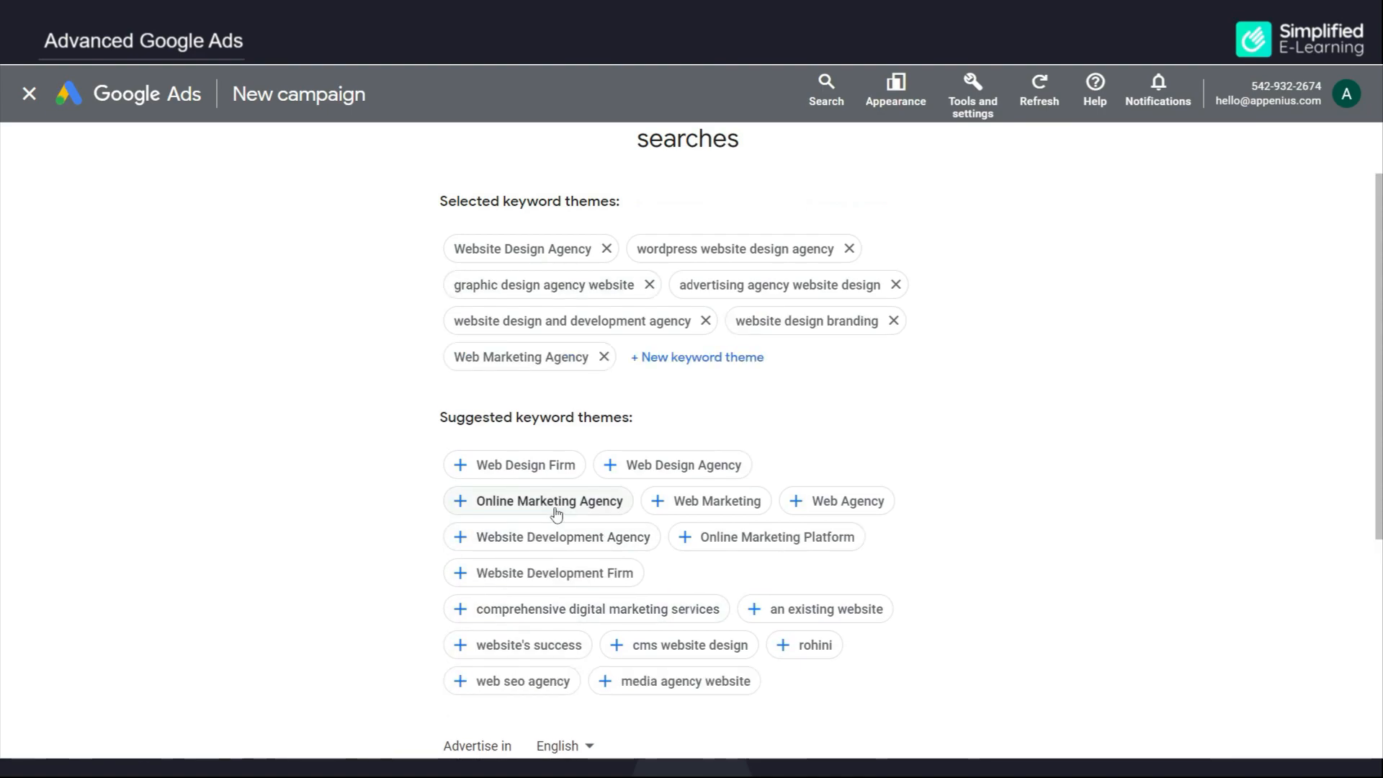
click(555, 513)
click(679, 502)
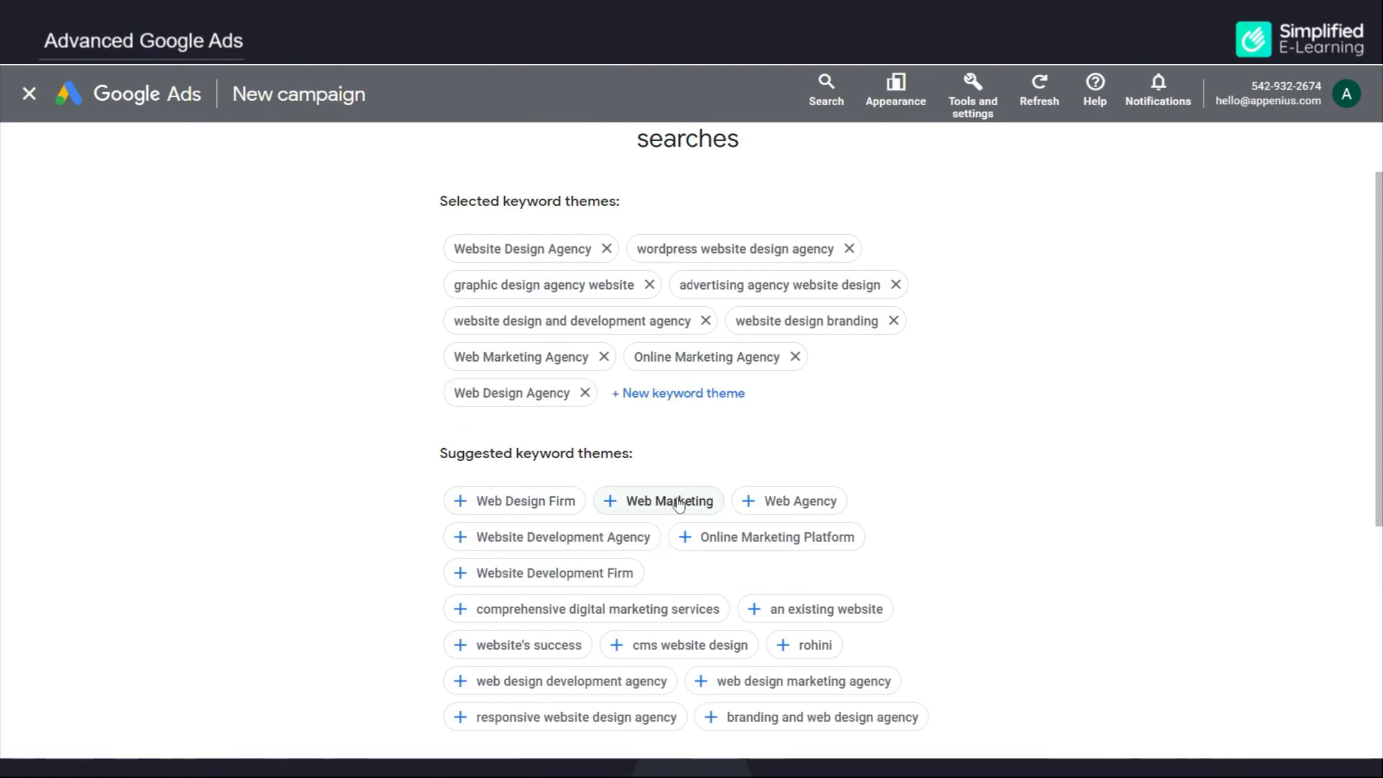
Step: Cancel an empty custom keyword theme entry and proceed to the location step
click(688, 402)
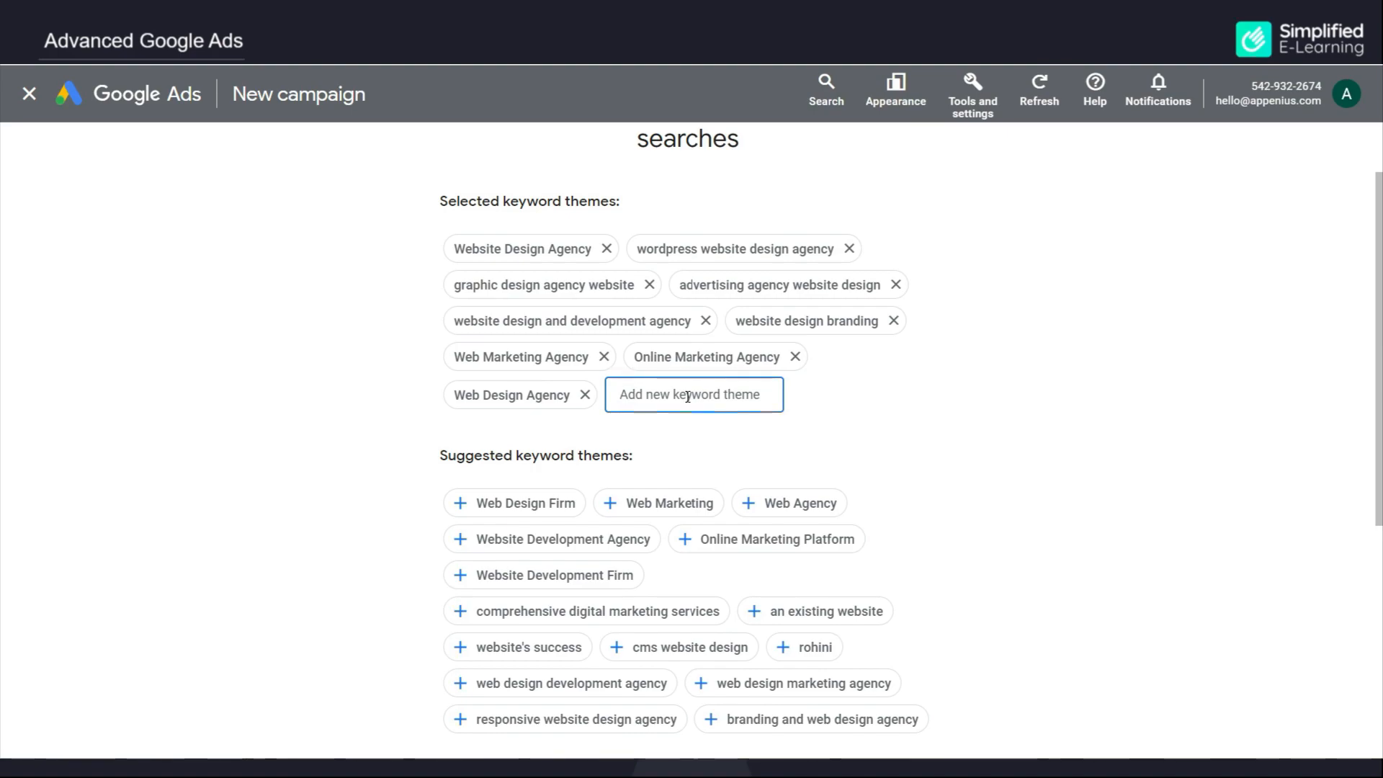
click(879, 402)
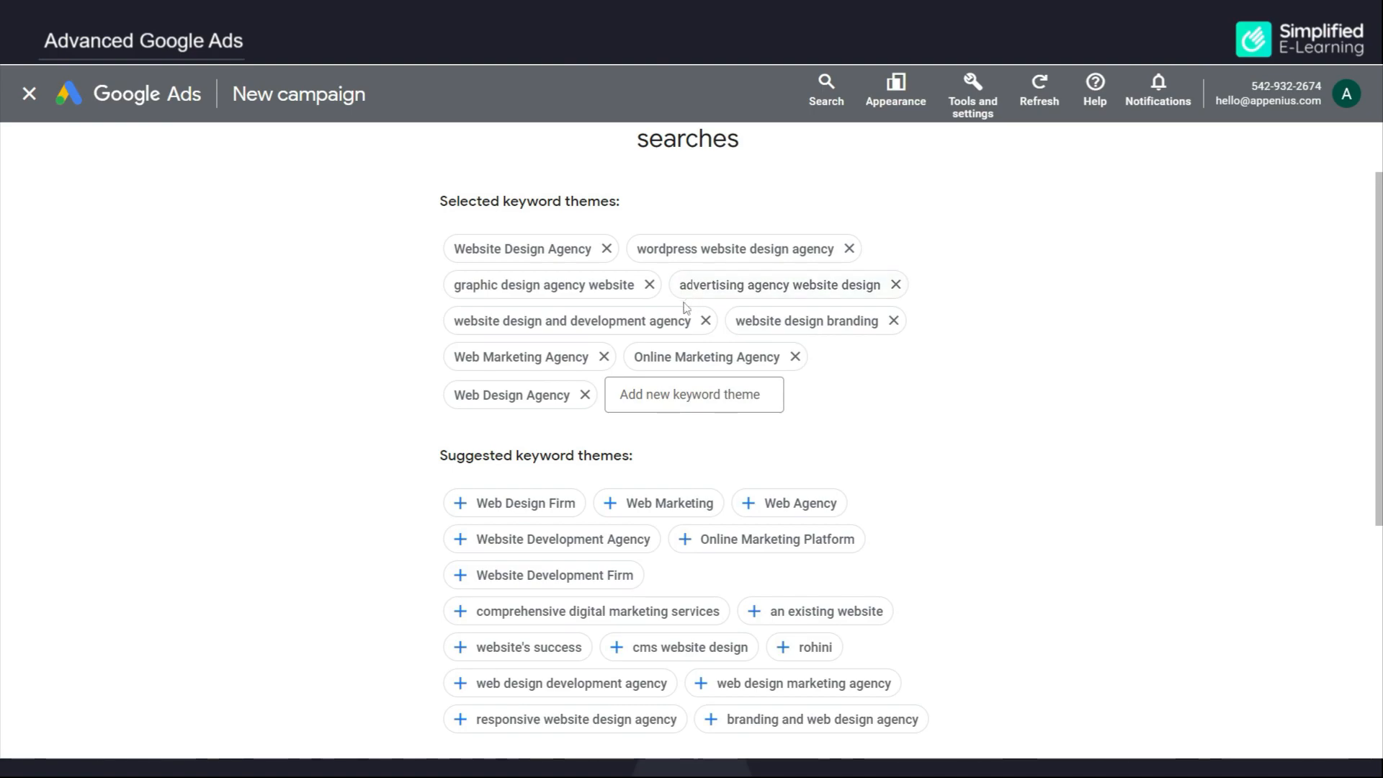
scroll(900, 493, down, 5)
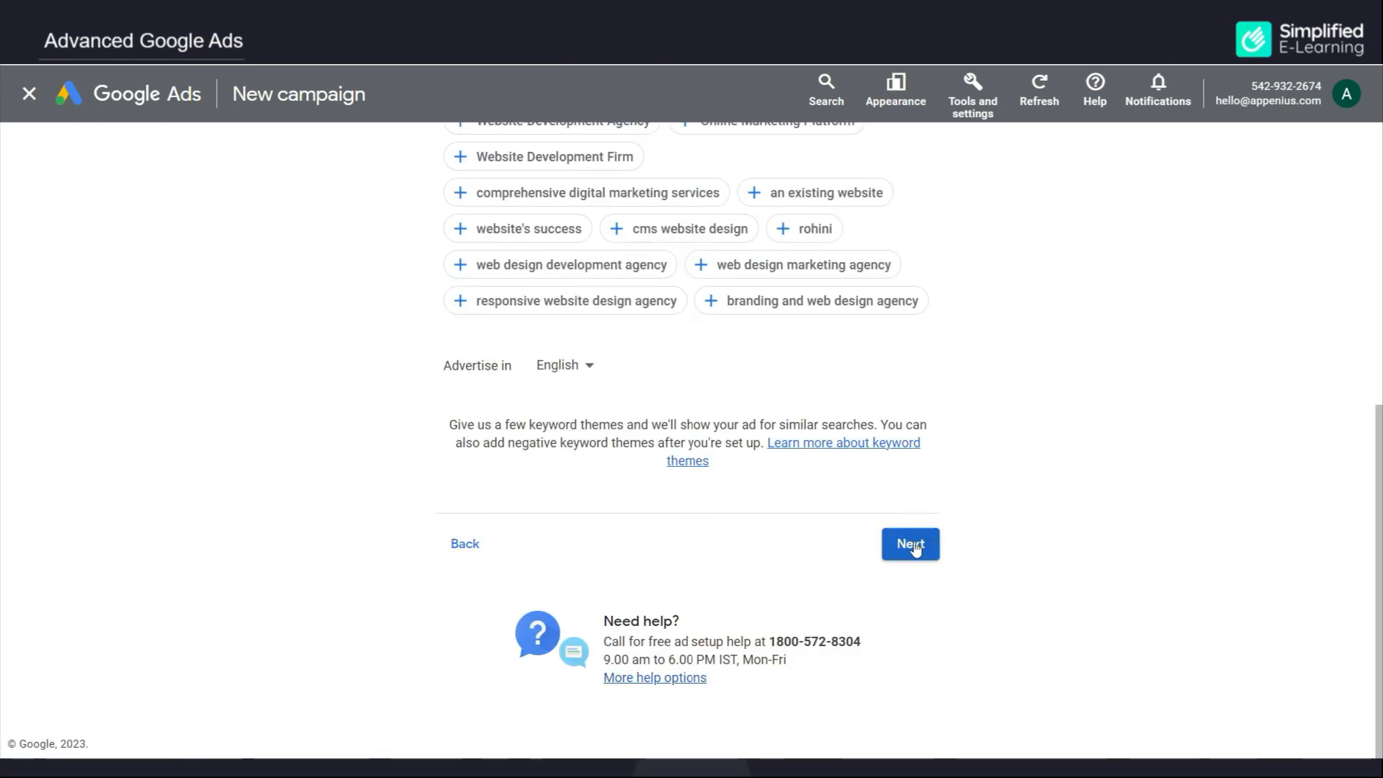
click(921, 544)
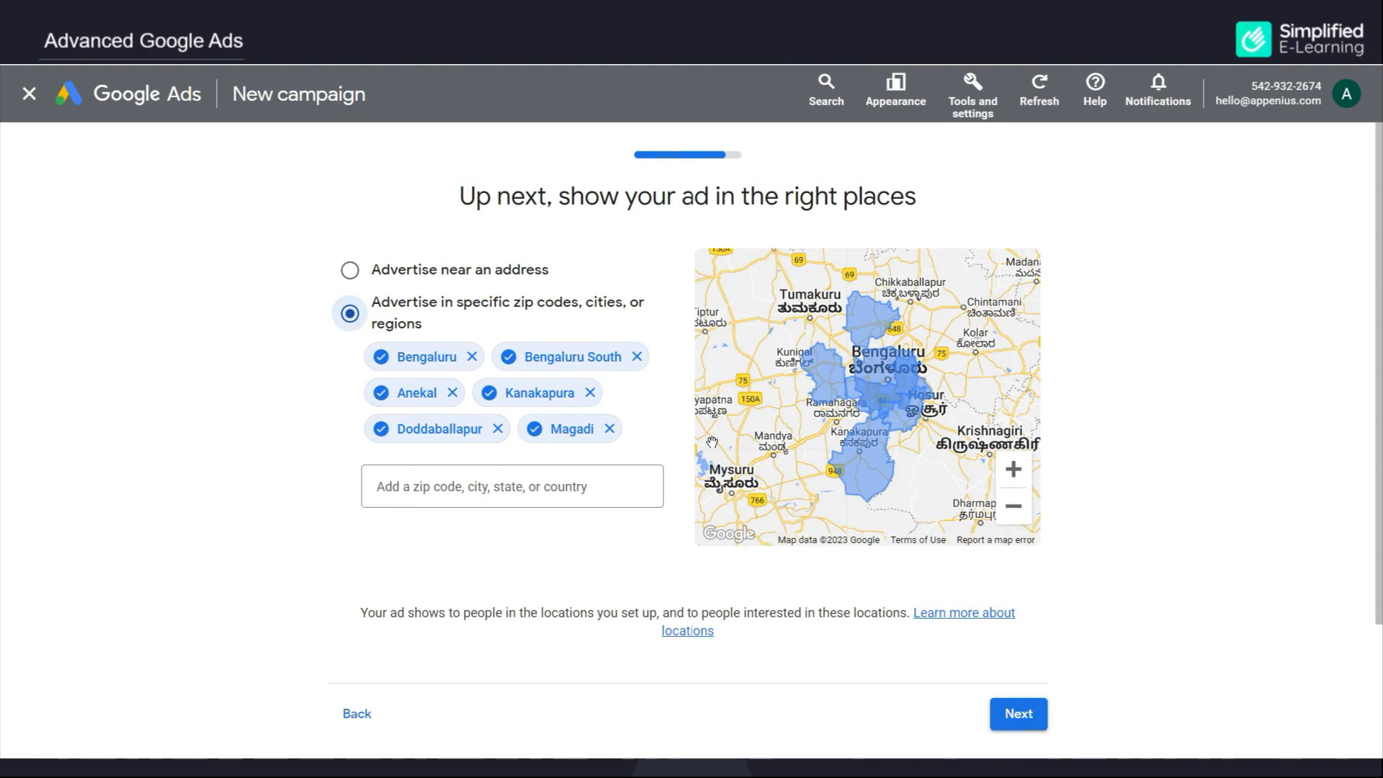
Step: Remove Magadi, Doddaballapur, Kanakapura, Anekal and Bengaluru South, keeping only Bengaluru as the location
click(610, 429)
click(498, 429)
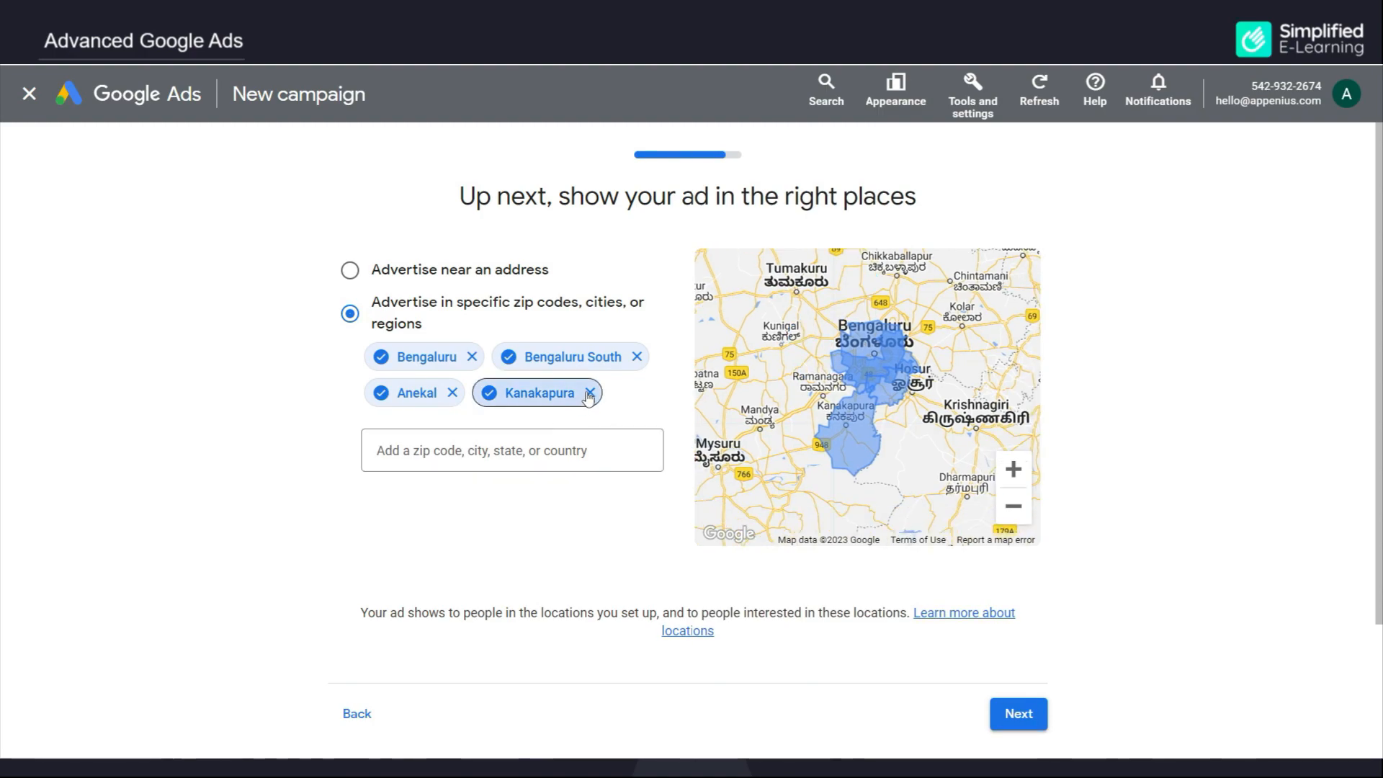
click(589, 392)
click(452, 393)
click(637, 356)
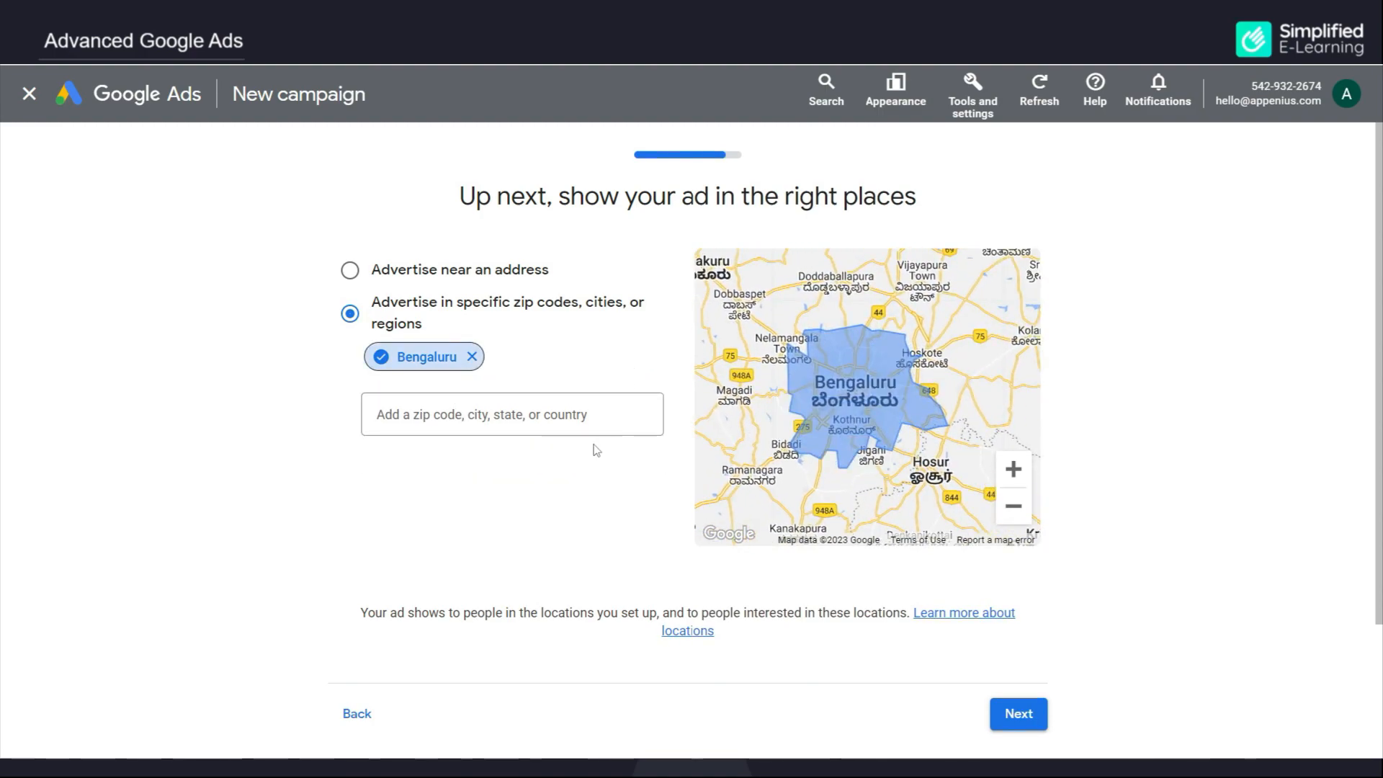
click(539, 417)
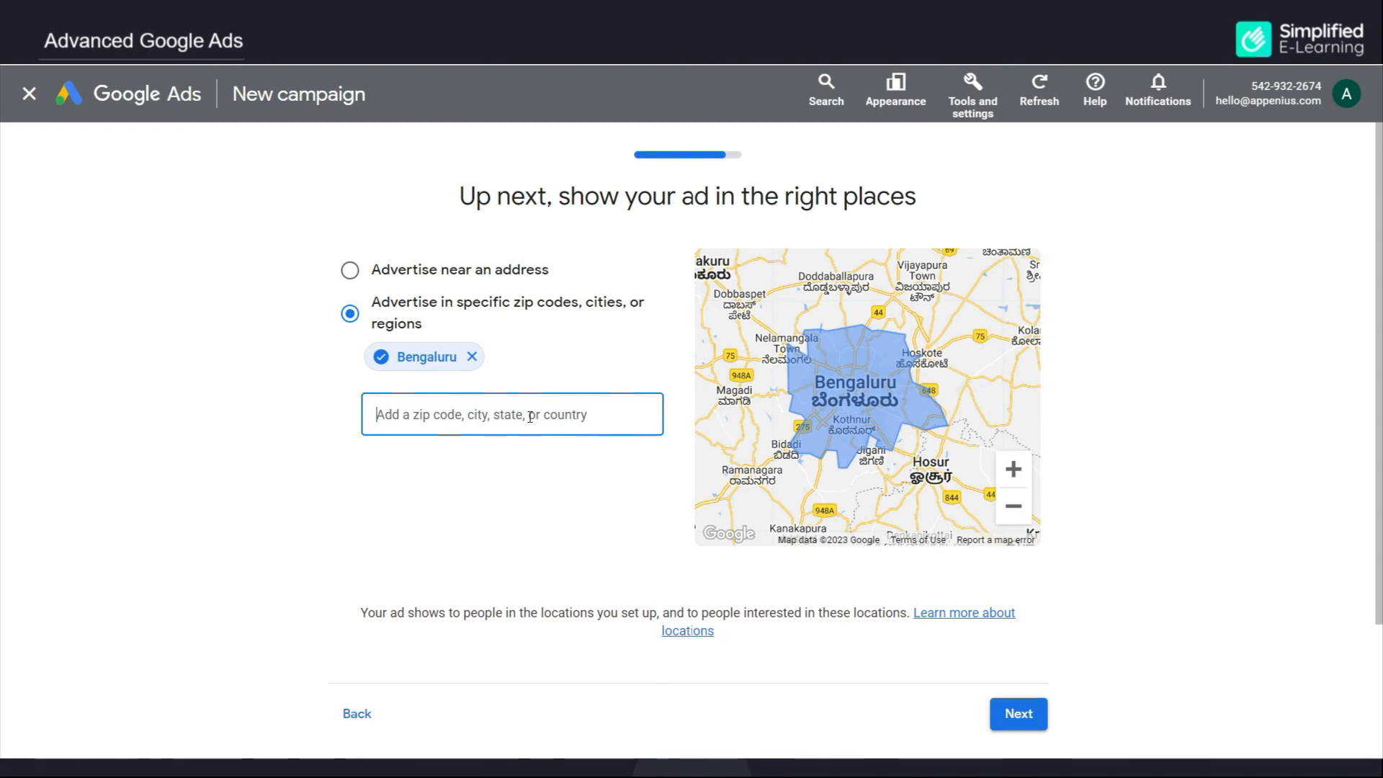
click(1016, 716)
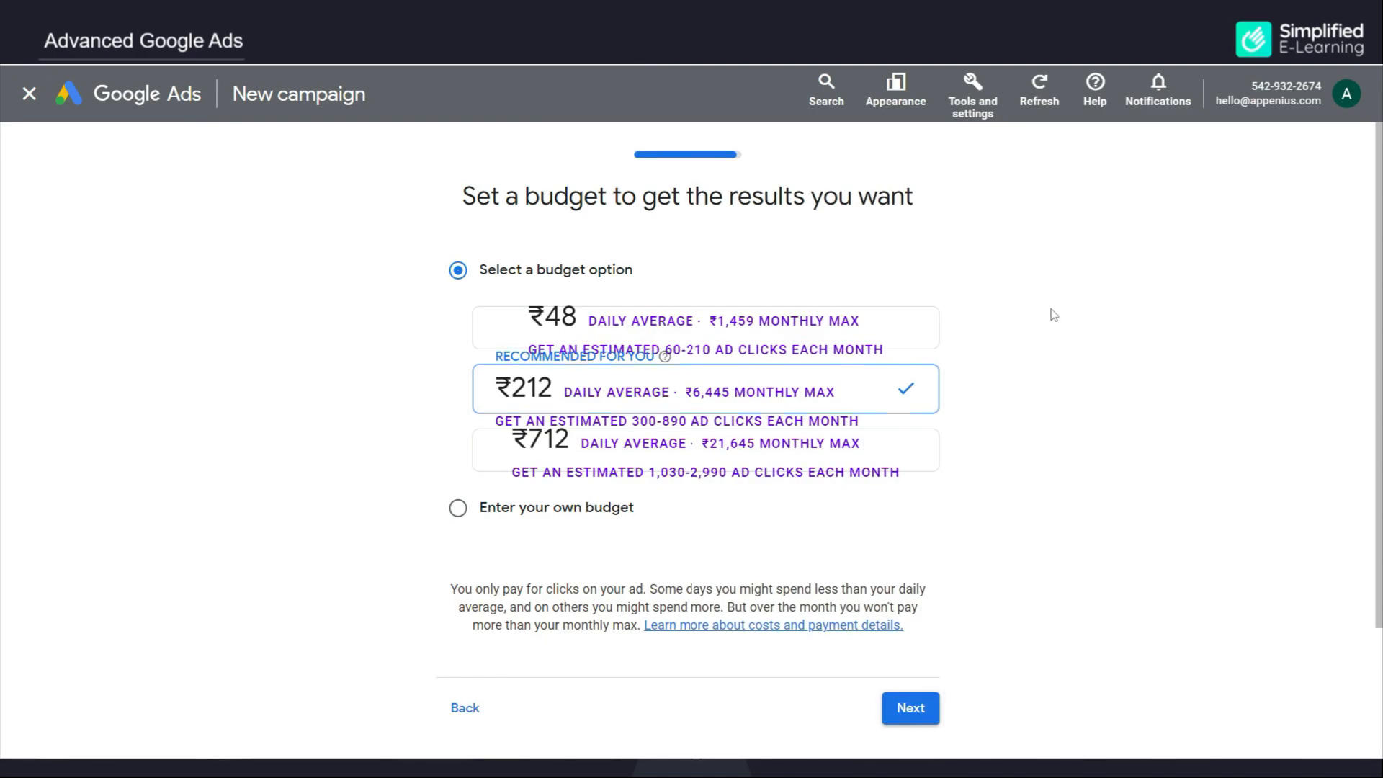
Step: Replace the recommended ₹212 budget with a custom ₹500 daily budget and continue
click(896, 325)
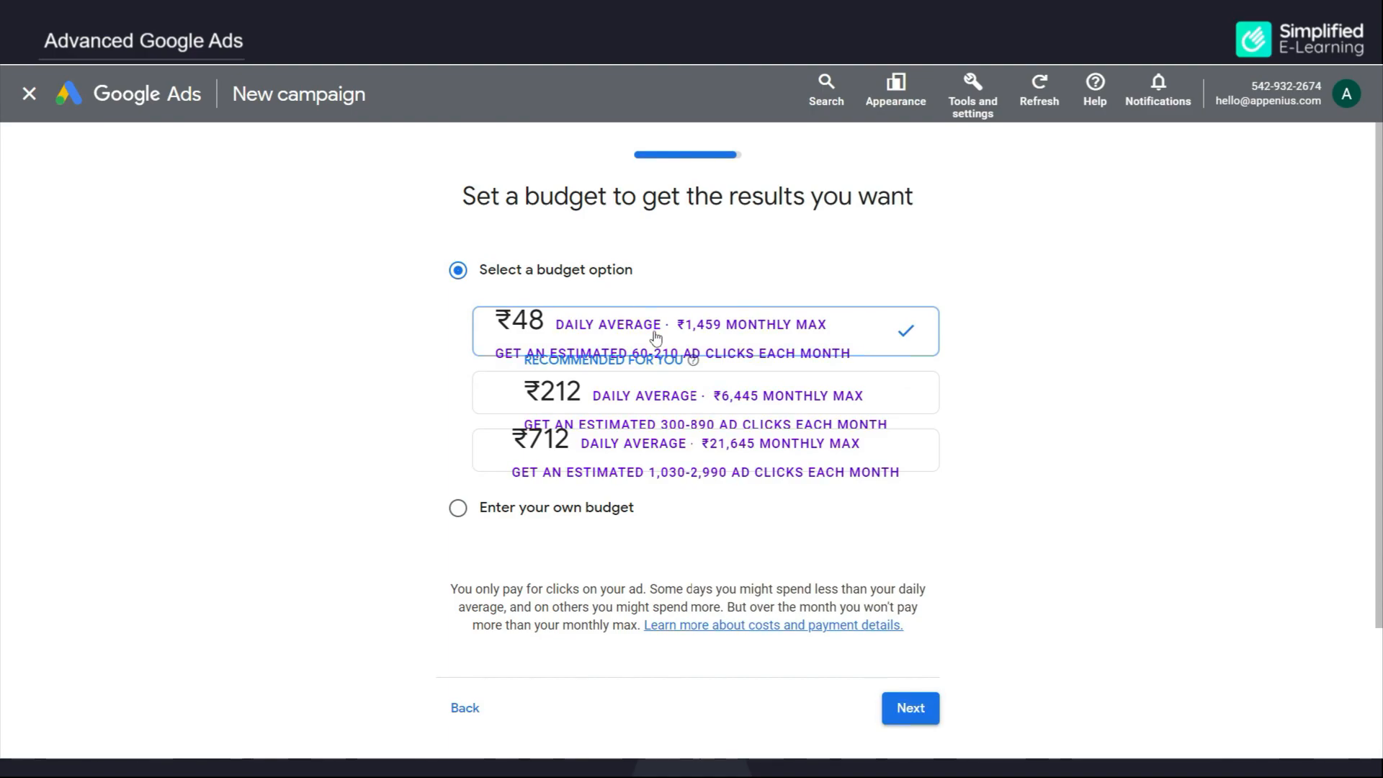
click(904, 396)
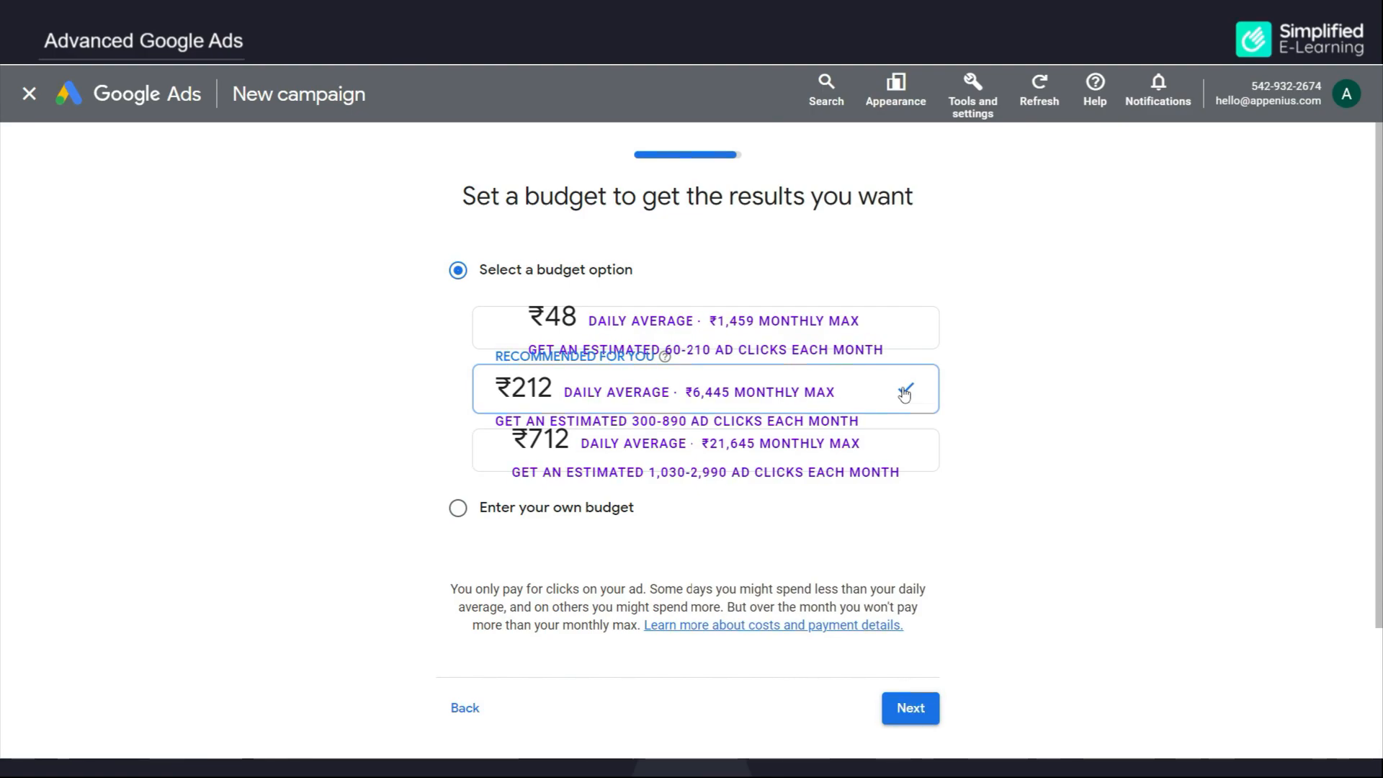
click(552, 514)
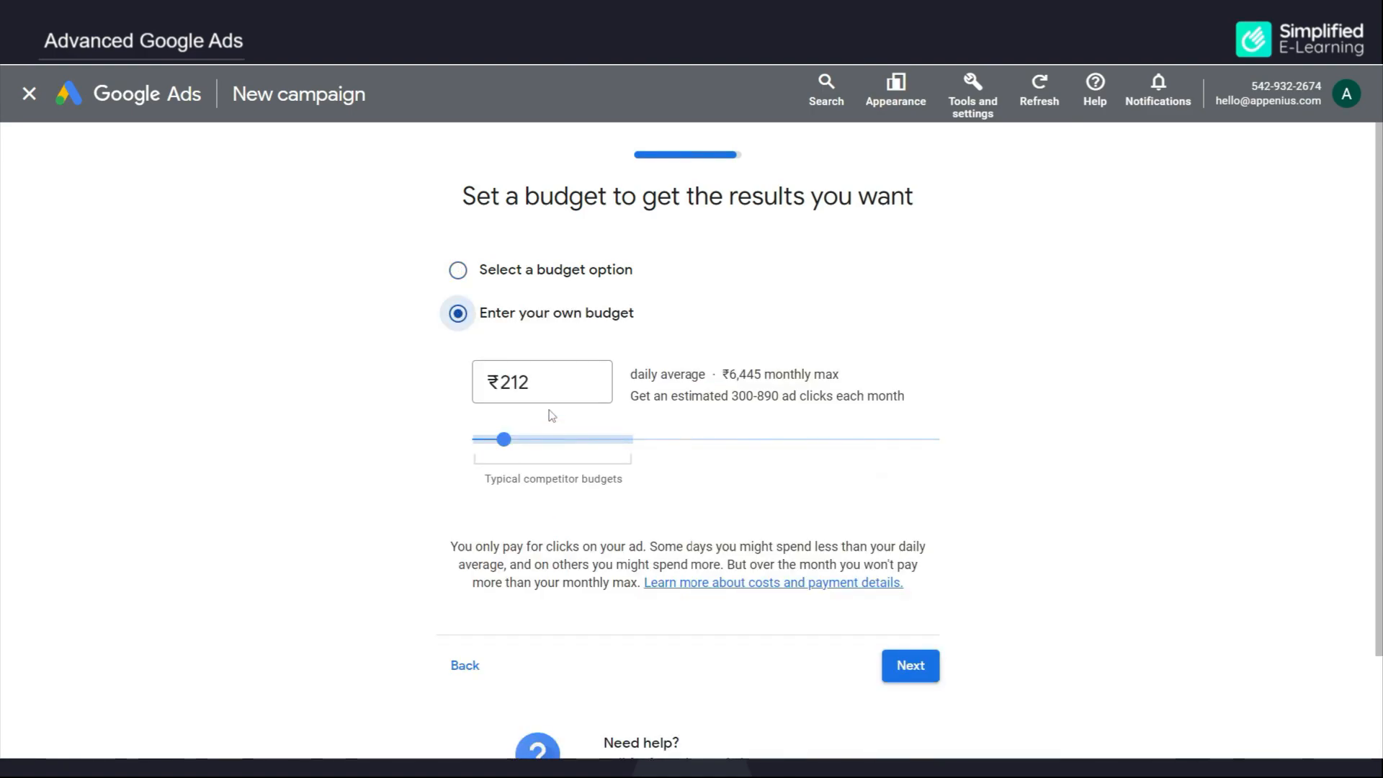
click(540, 385)
drag(540, 386, 503, 380)
text(500)
click(355, 409)
click(909, 666)
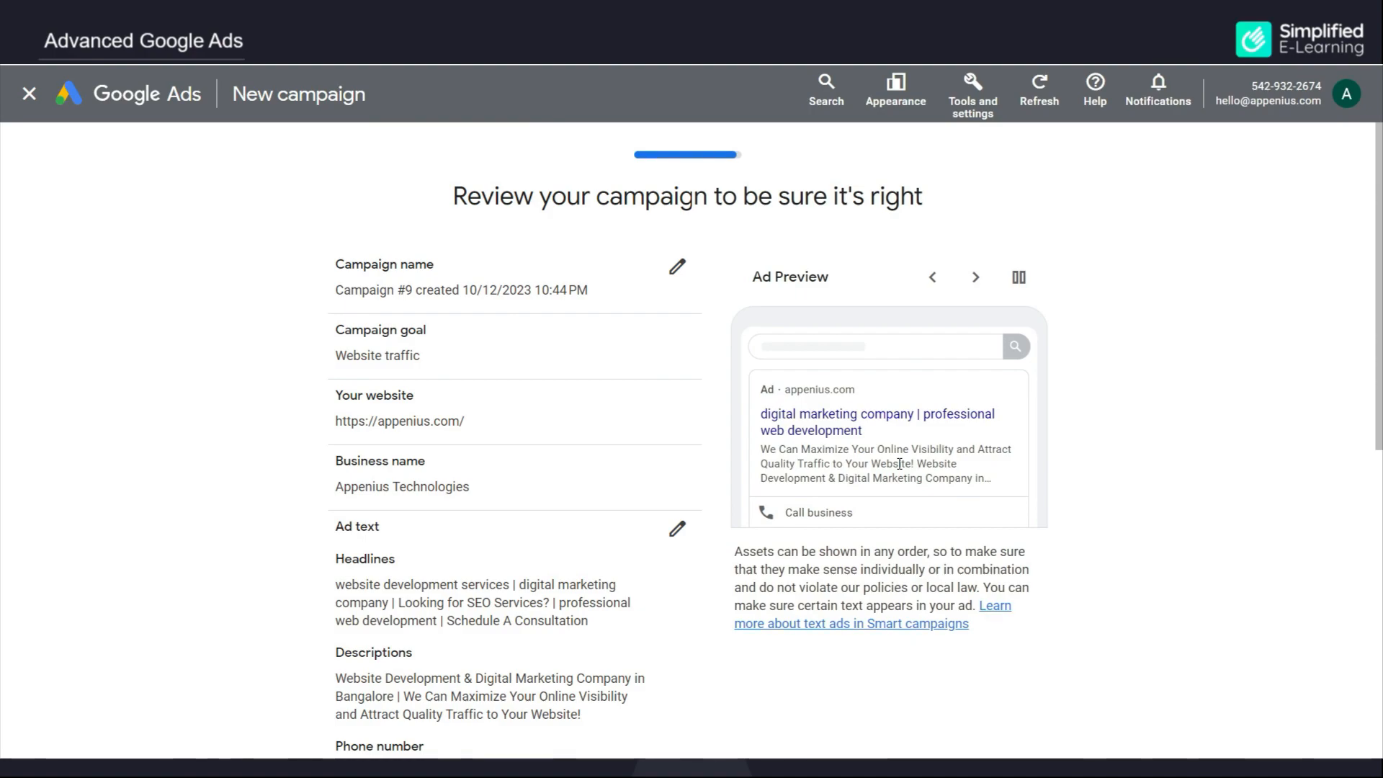
Step: Submit Campaign #9 from the review page and skip the Google Analytics setup
scroll(899, 463, down, 7)
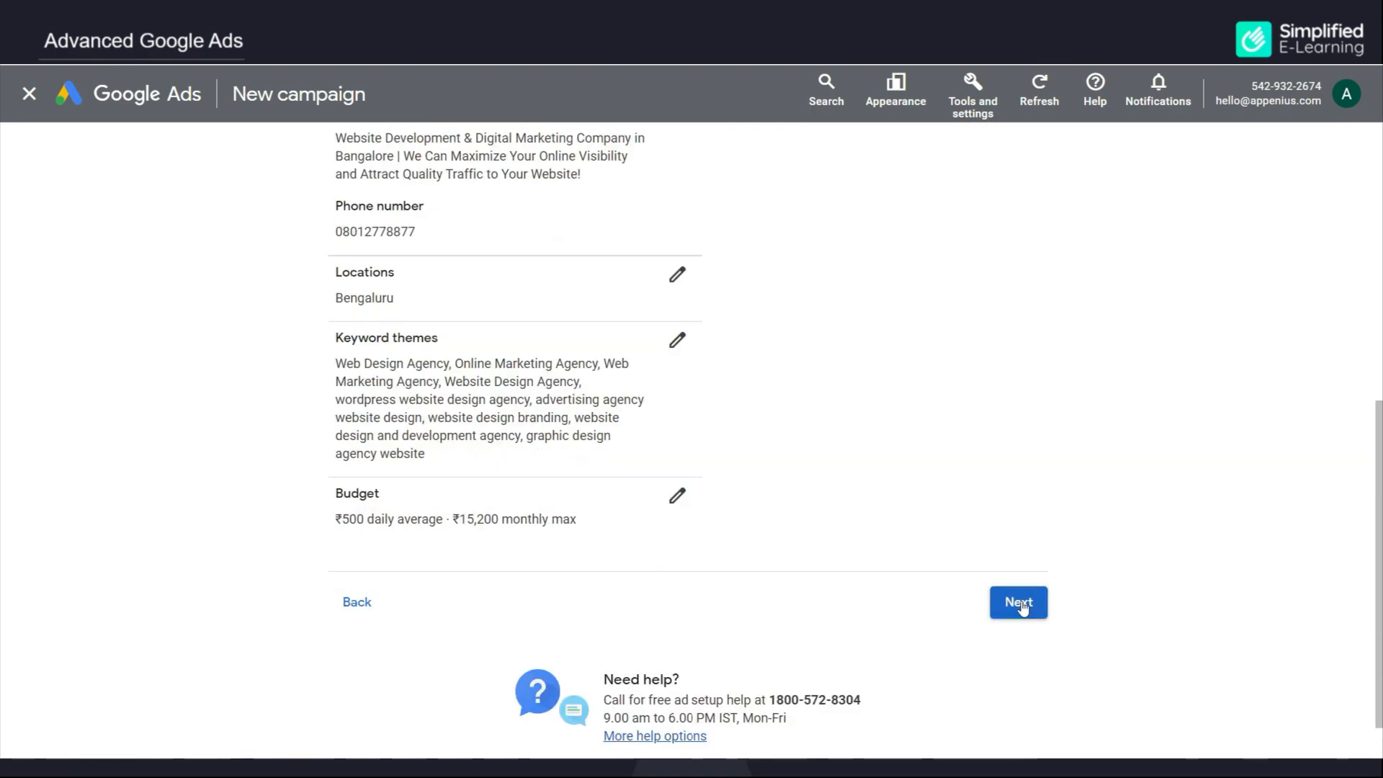
click(1020, 602)
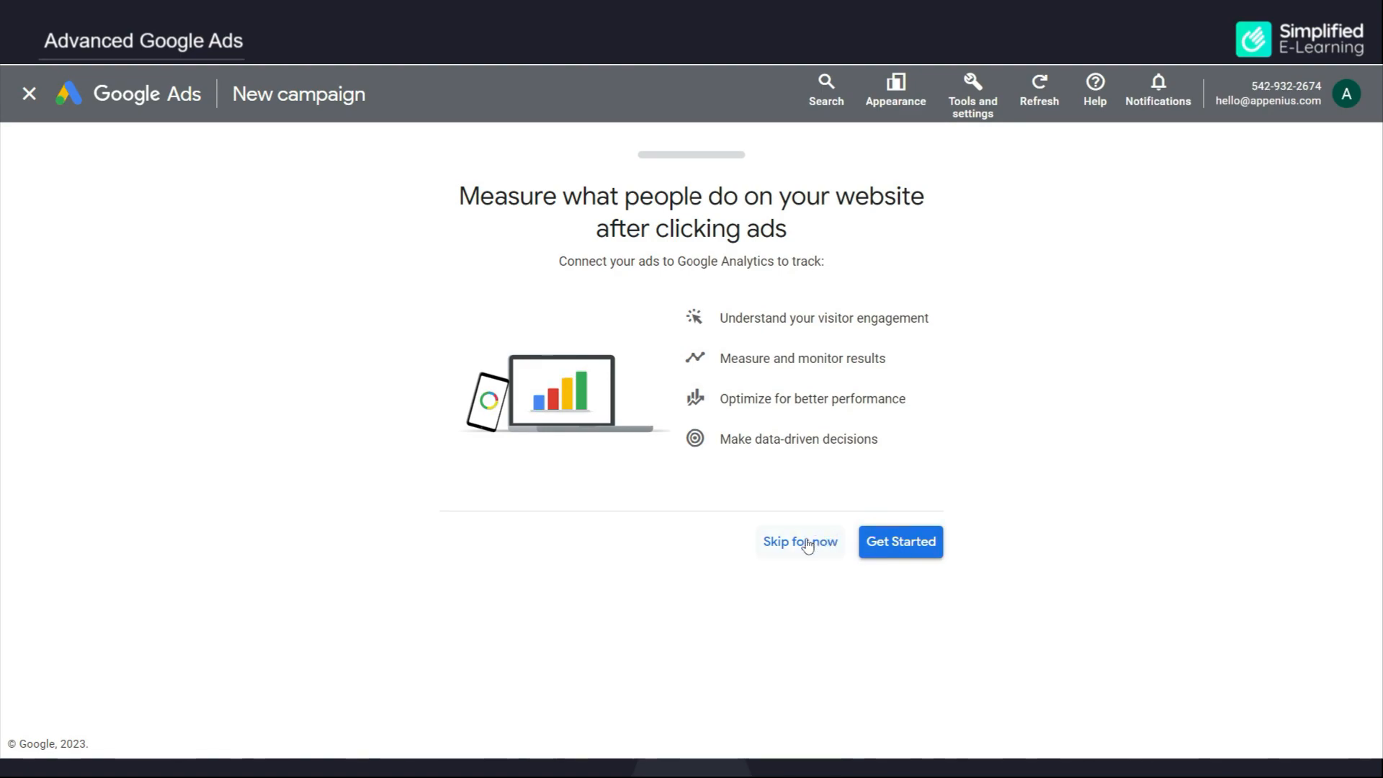
click(808, 546)
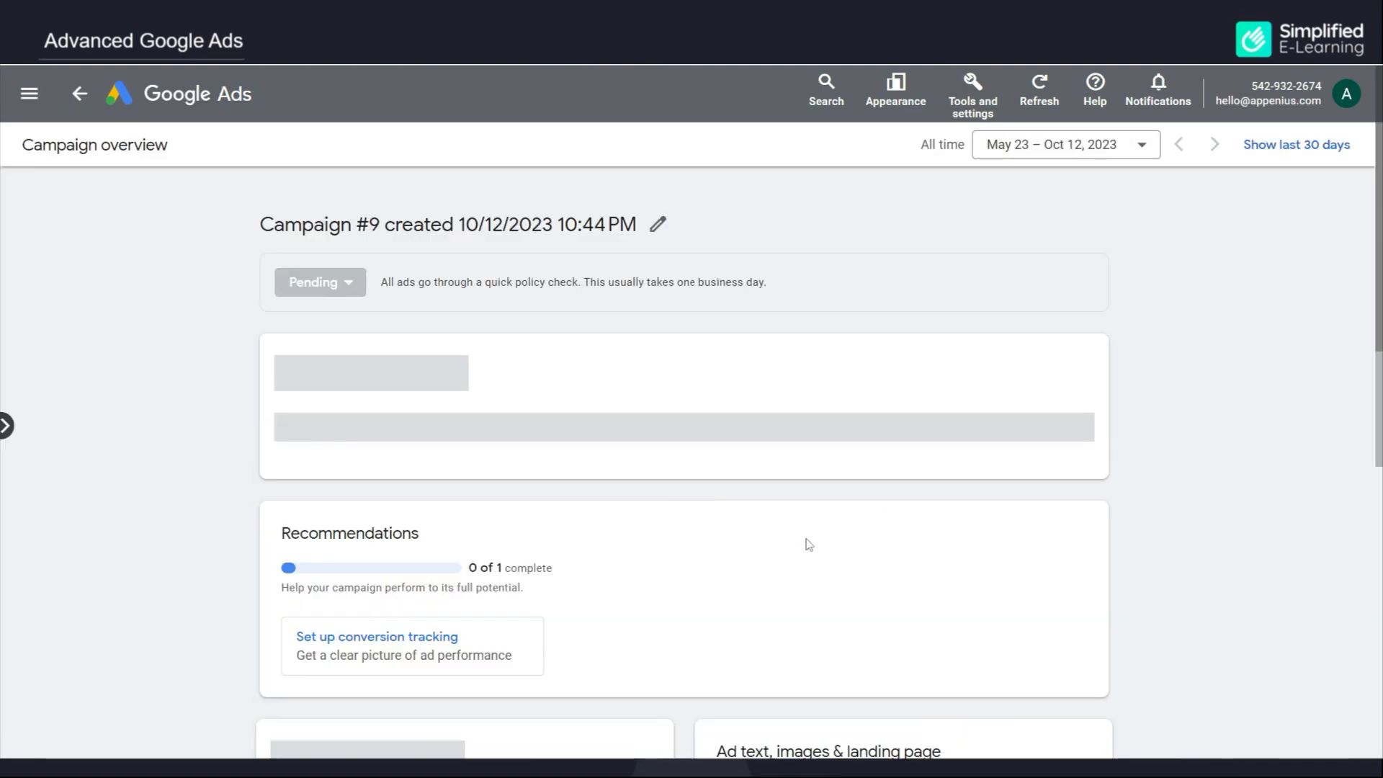